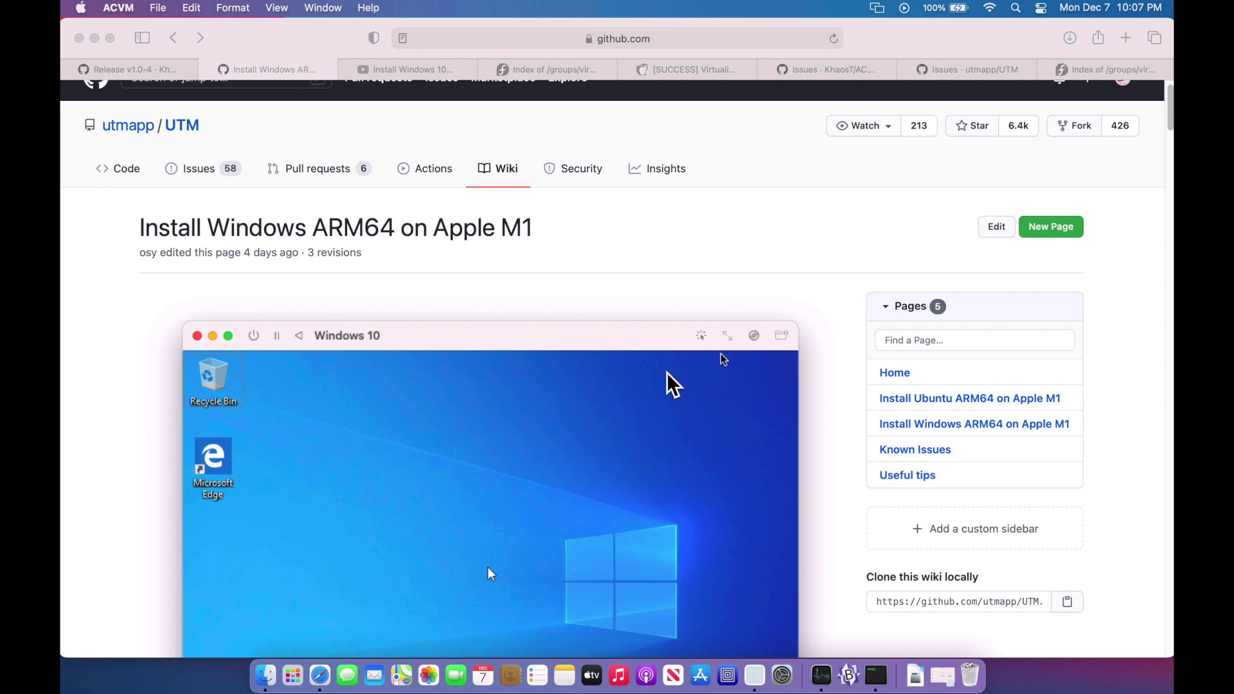
- Open the UTM releases page from the wiki's Downloads section and download UTM.dmg from the v2.0.13 assets
scroll(667, 374, "down", 10)
scroll(668, 375, "down", 1)
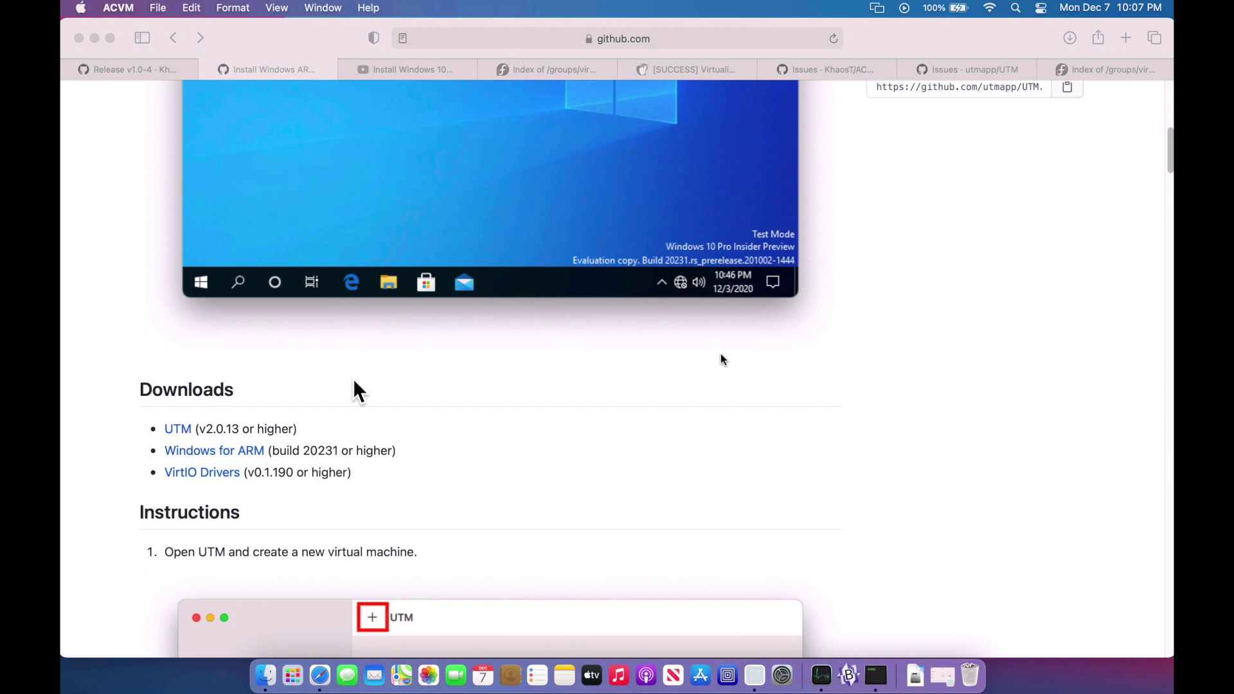
left_click(178, 431)
left_click(178, 430)
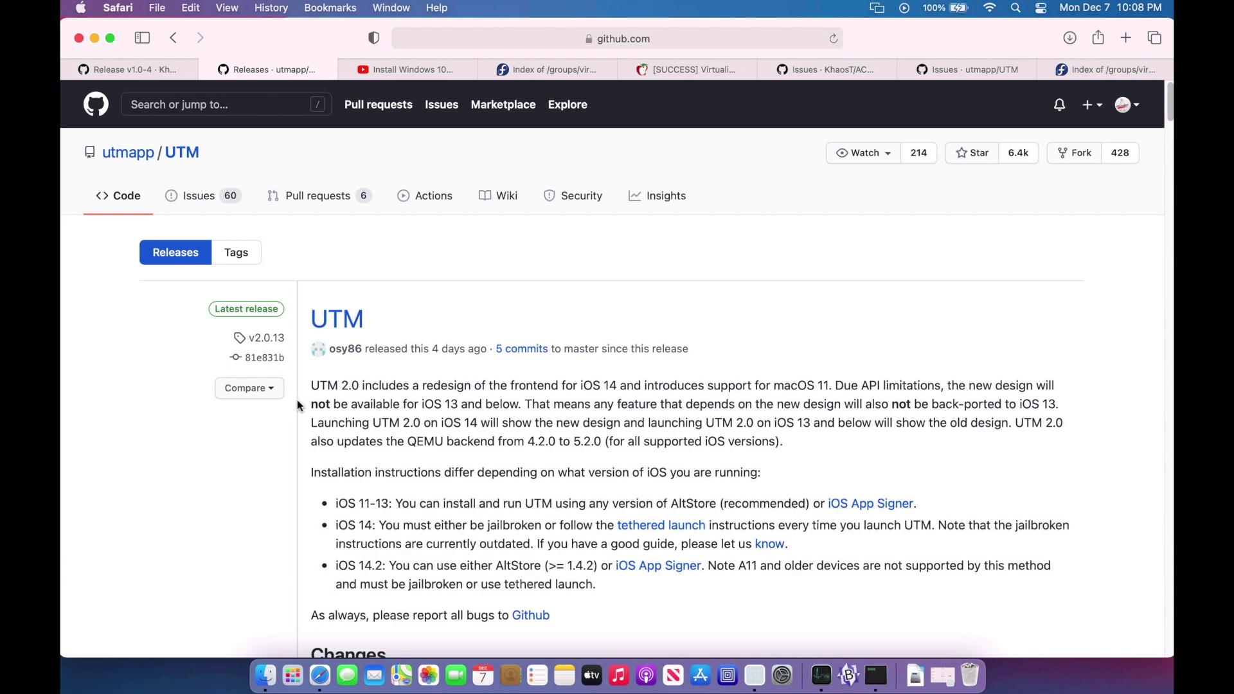
scroll(313, 416, "down", 3)
scroll(315, 418, "down", 10)
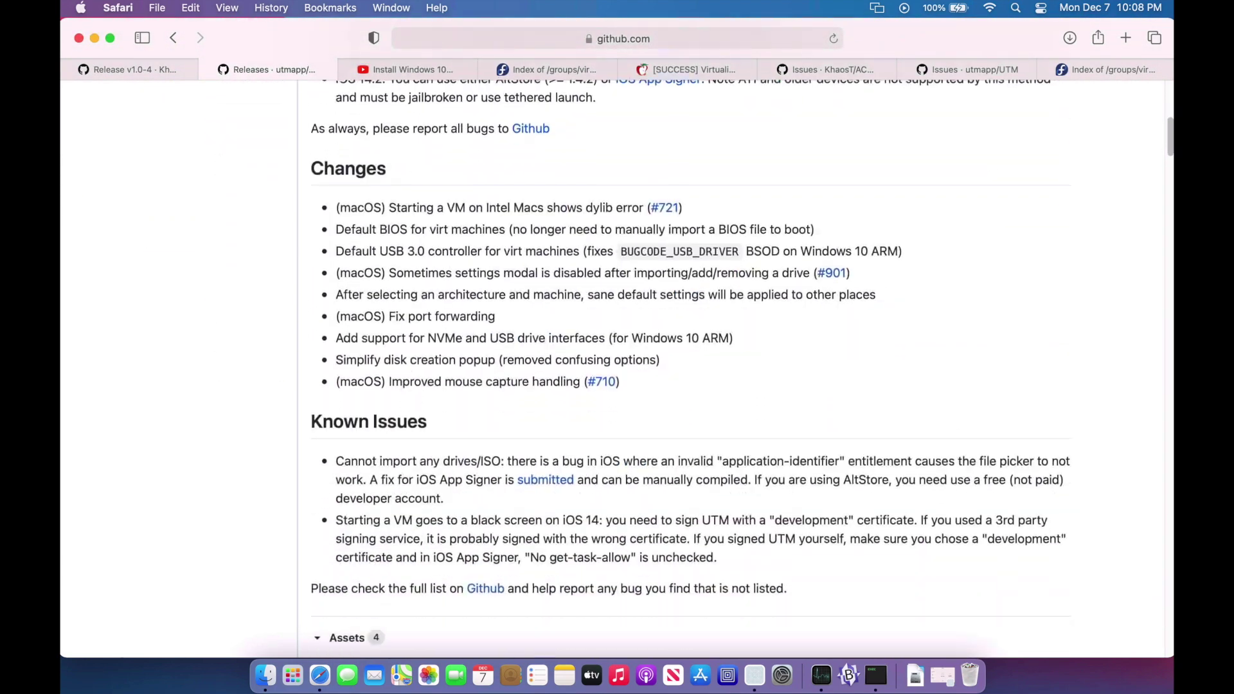
left_click(361, 305)
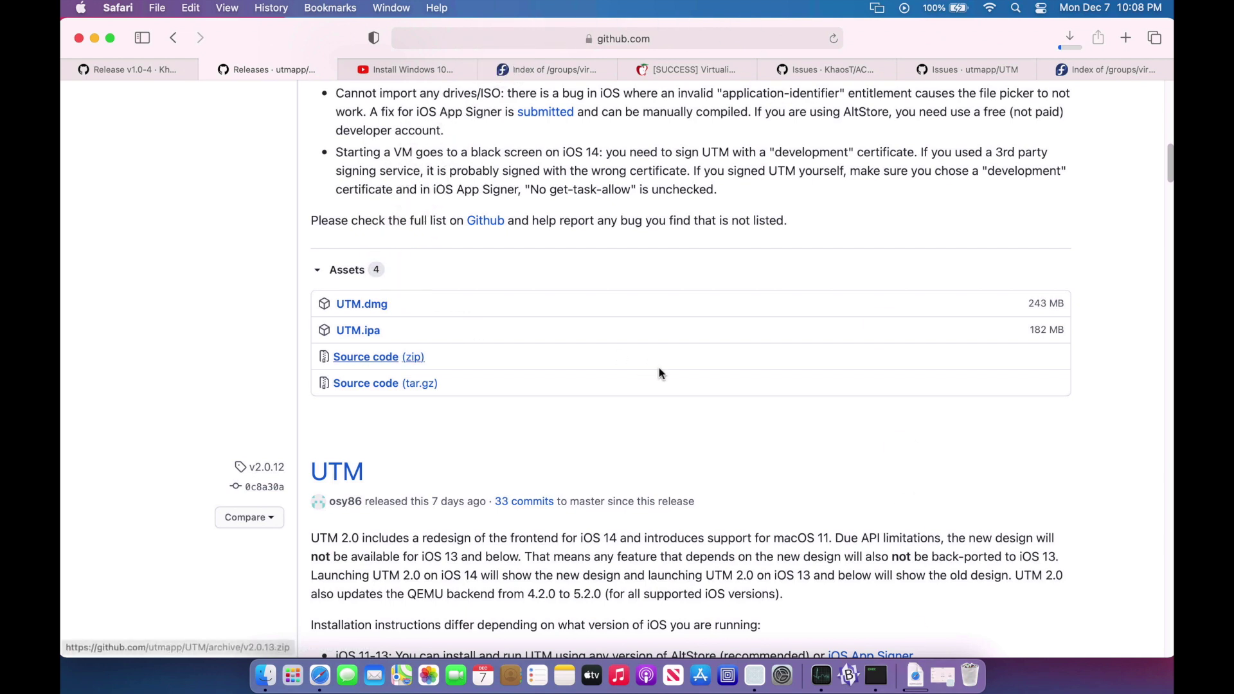
- Open the UTM.dmg disk image from the downloads and open a new Finder window in front of it
left_click(915, 675)
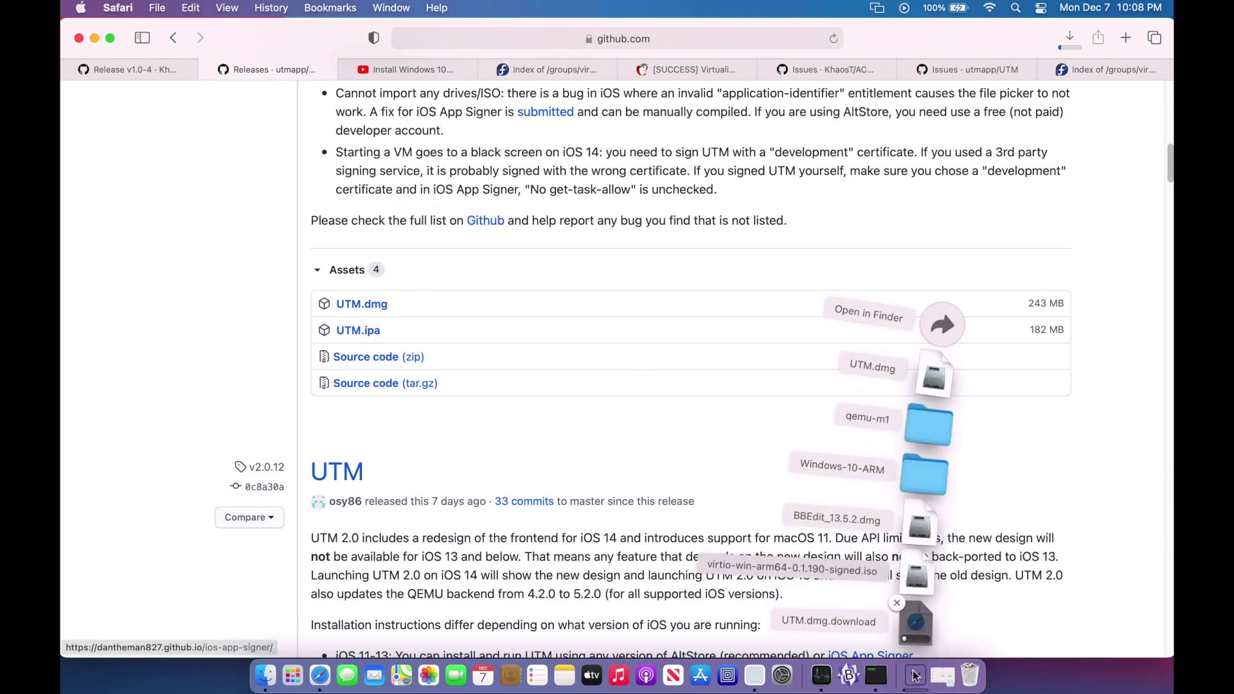
left_click(926, 373)
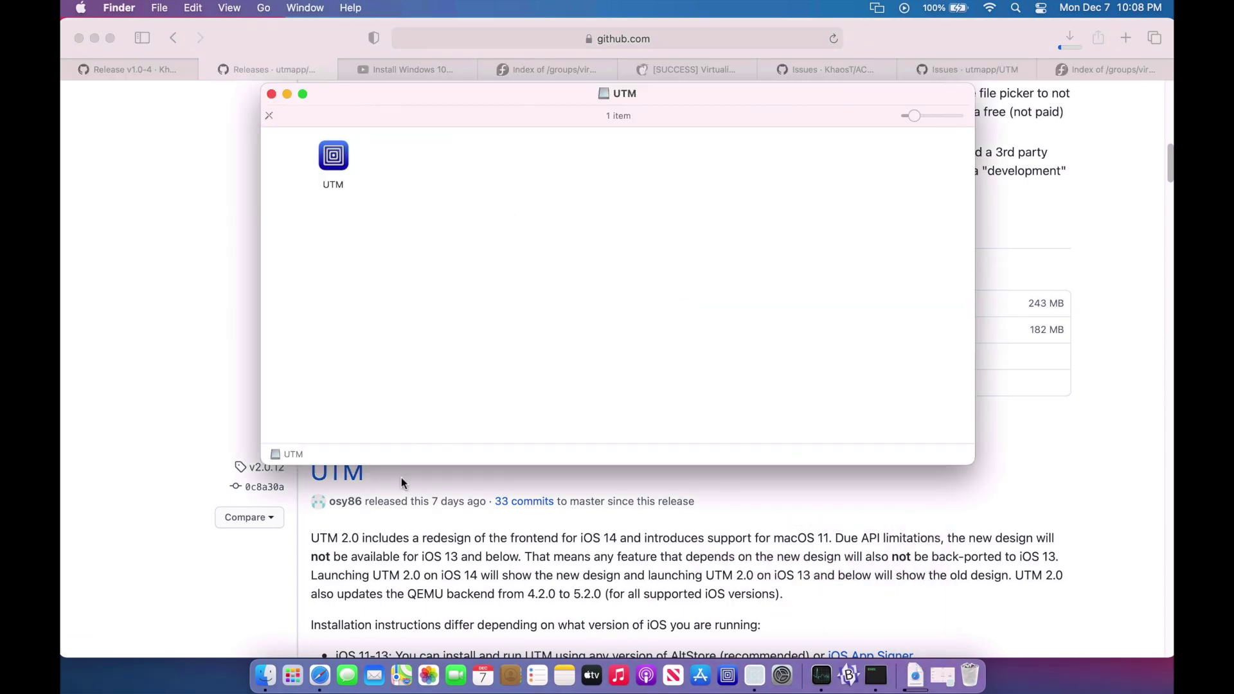
left_click(265, 676)
left_click(159, 9)
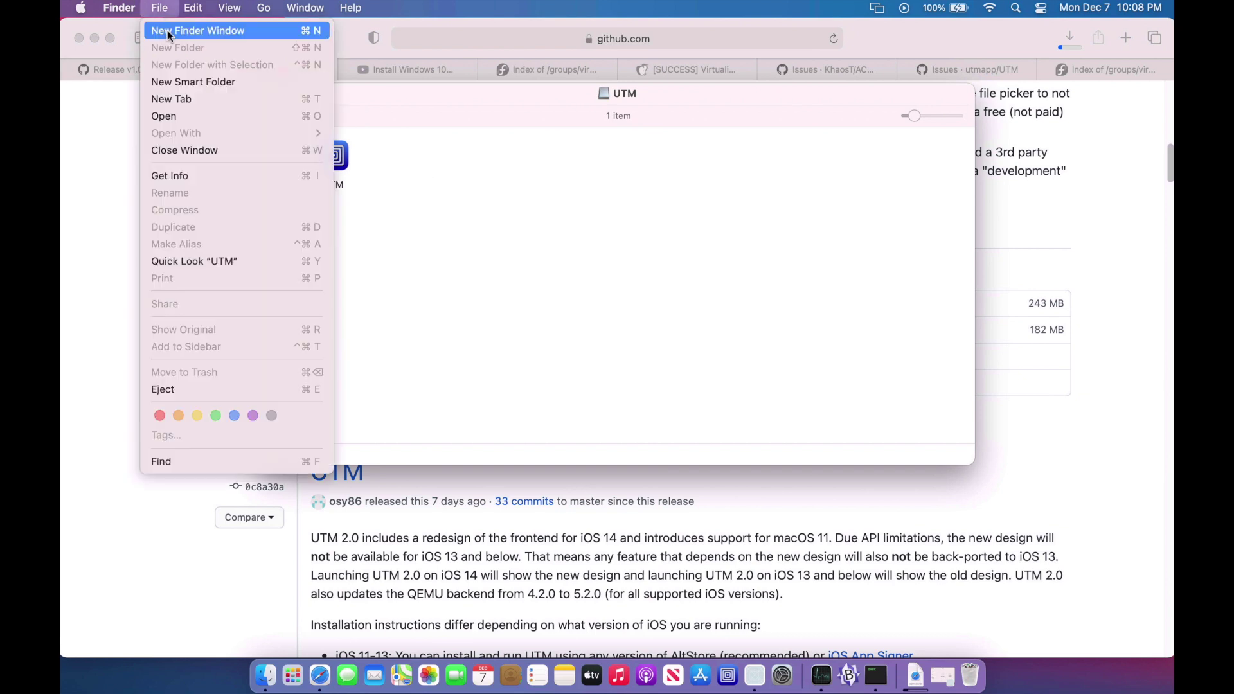
left_click(168, 32)
left_click_drag(360, 128, 576, 218)
left_click_drag(332, 153, 550, 310)
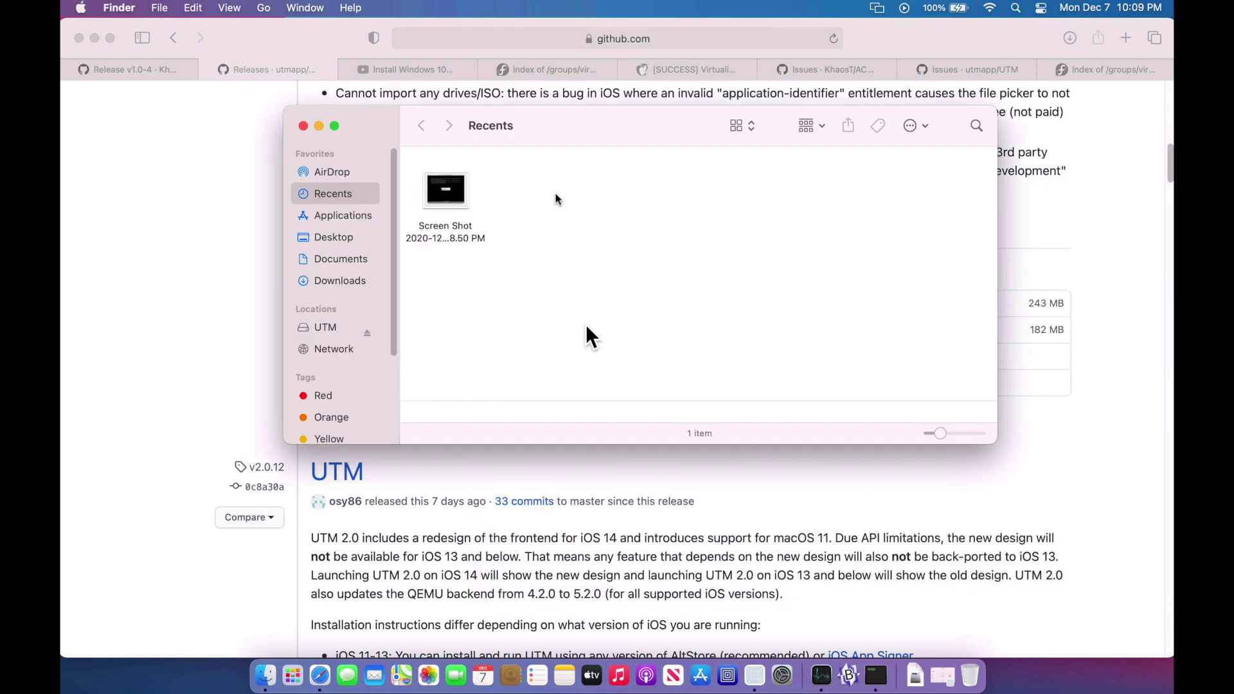
- Go to the Applications folder in Finder and launch UTM
left_click(331, 216)
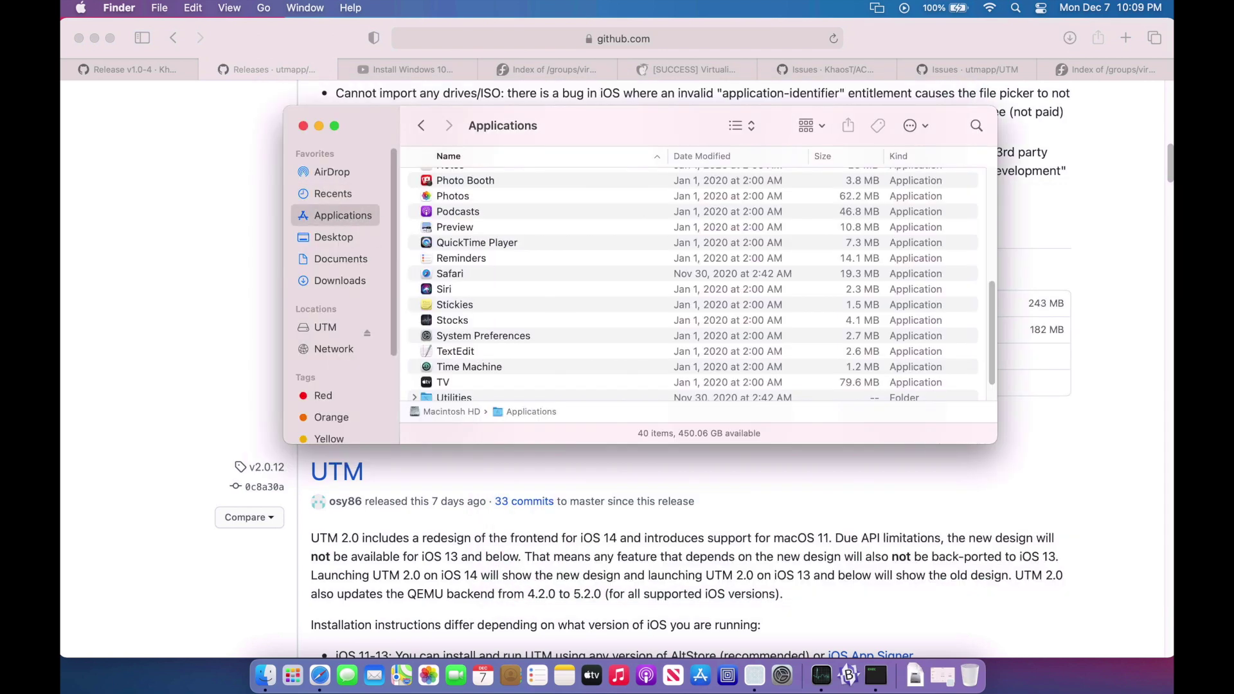
scroll(505, 262, "down", 3)
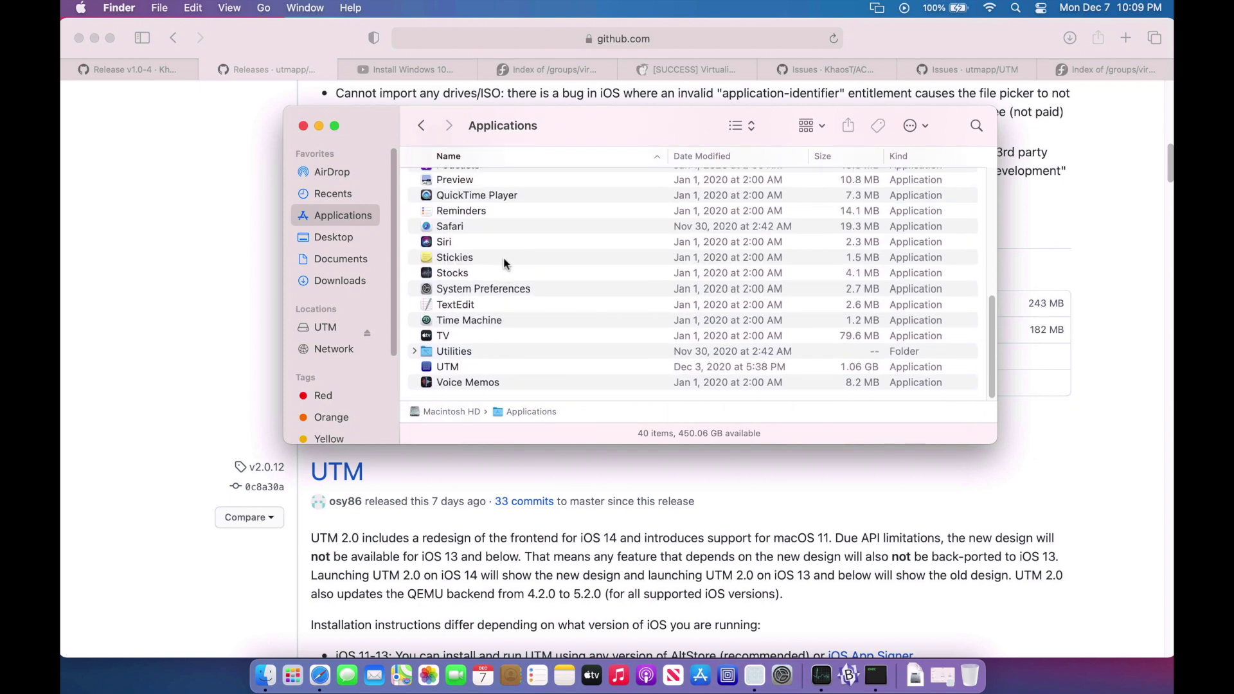
left_click(459, 371)
double_click(459, 371)
left_click_drag(229, 82, 376, 74)
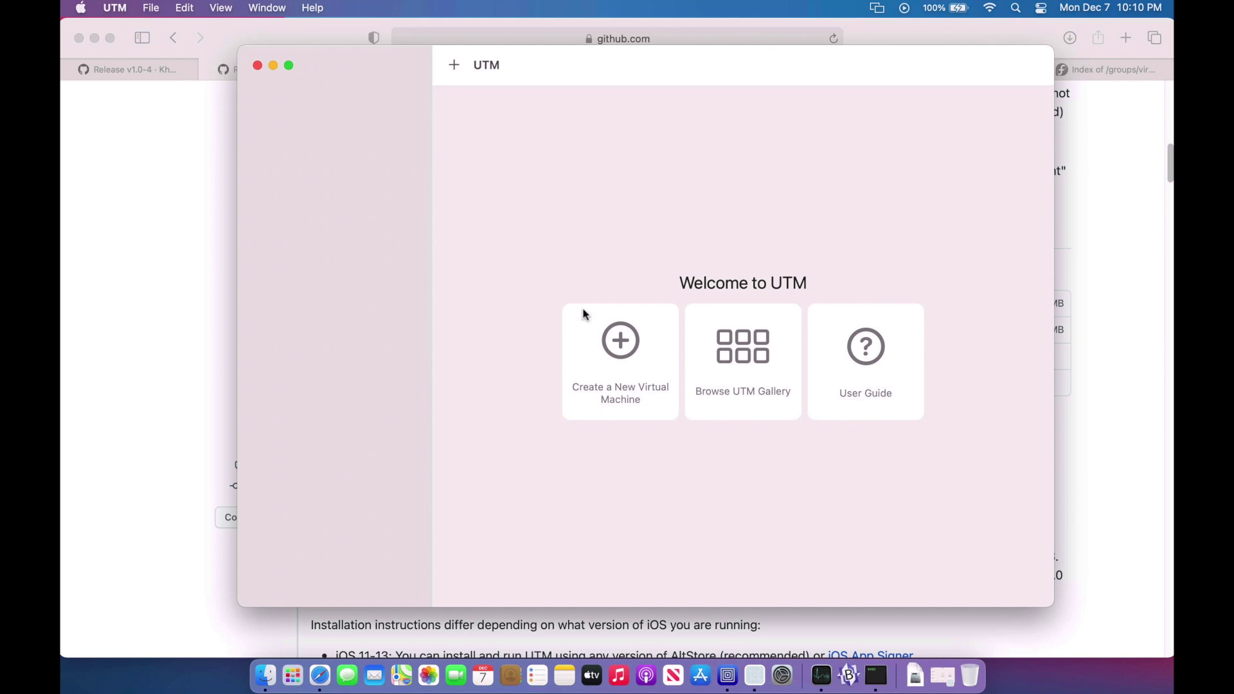
- Create a new virtual machine named Windows 10 with the Operating System icon style
left_click(617, 334)
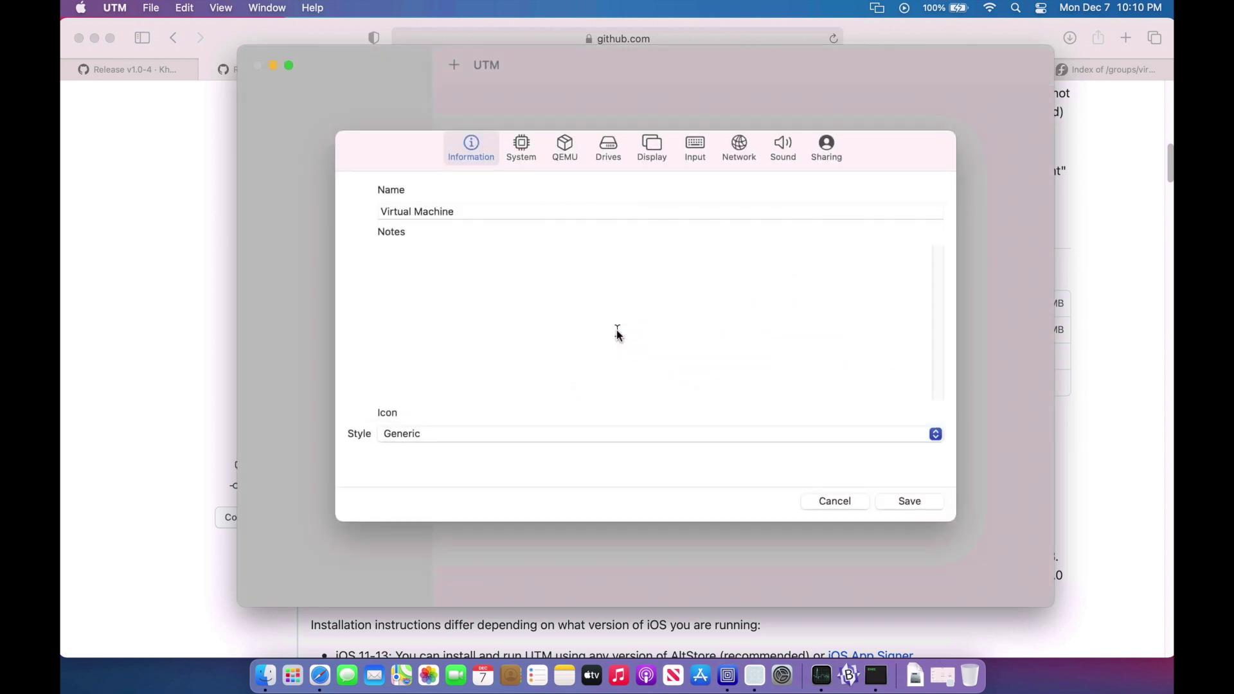
left_click(440, 210)
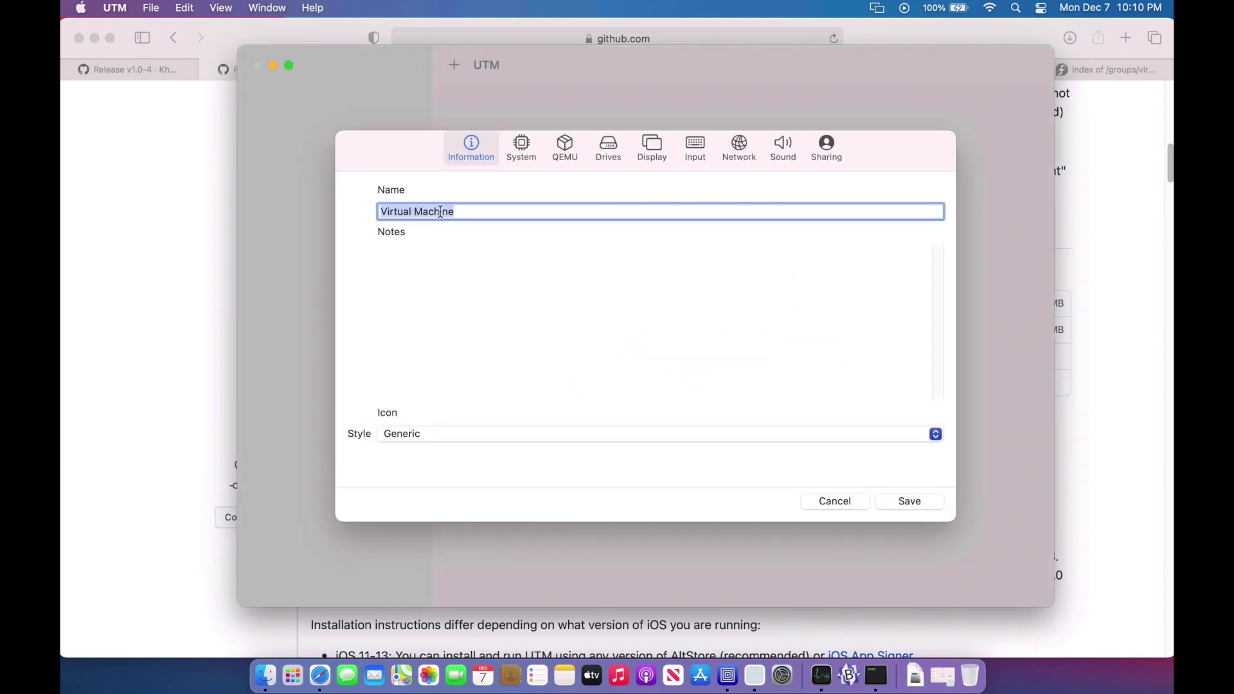
type("Windows 10")
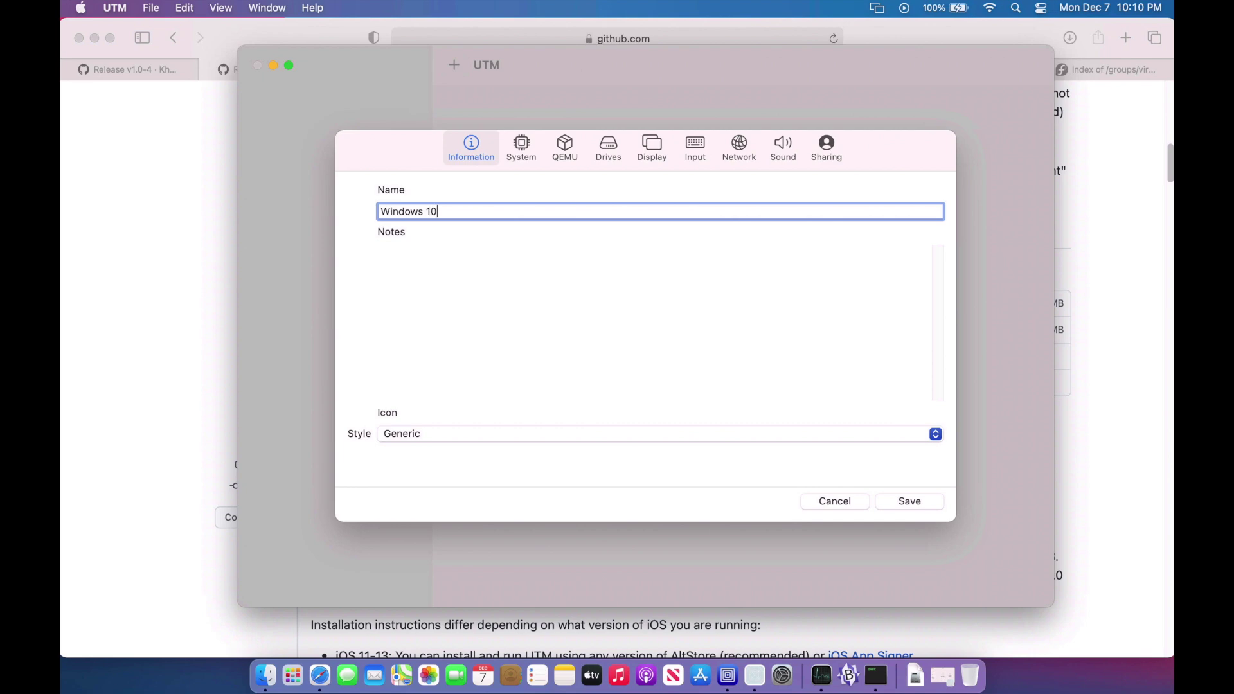
left_click(412, 435)
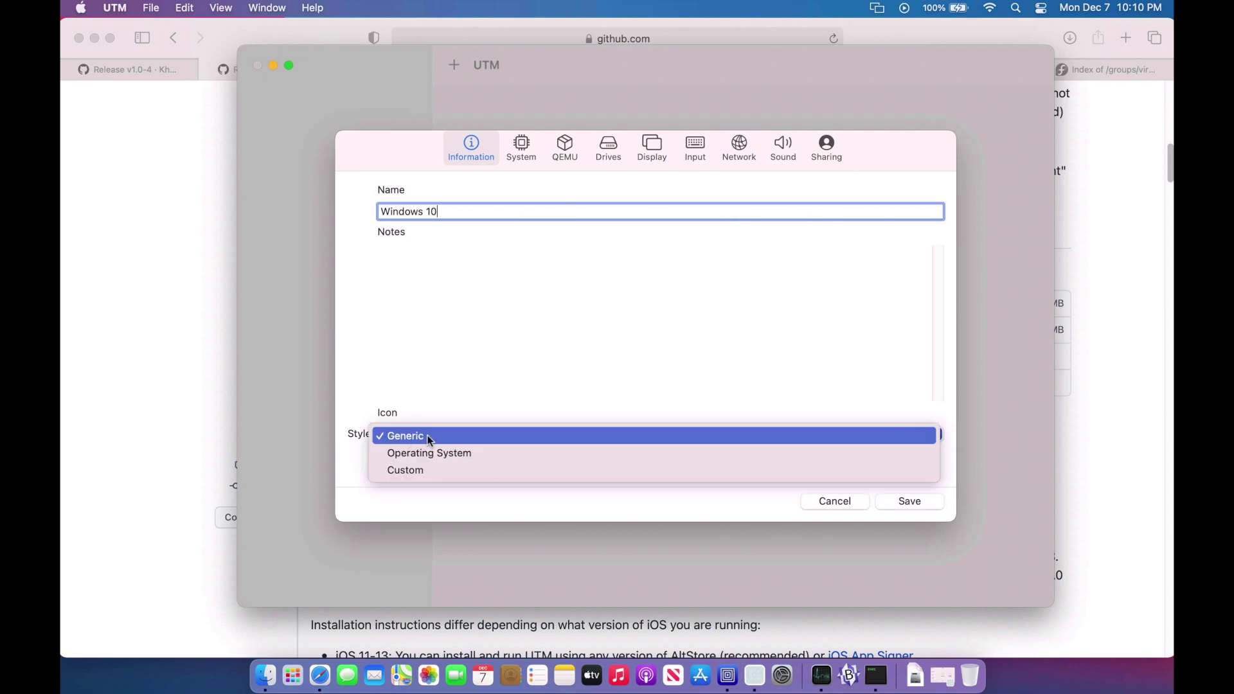
left_click(456, 453)
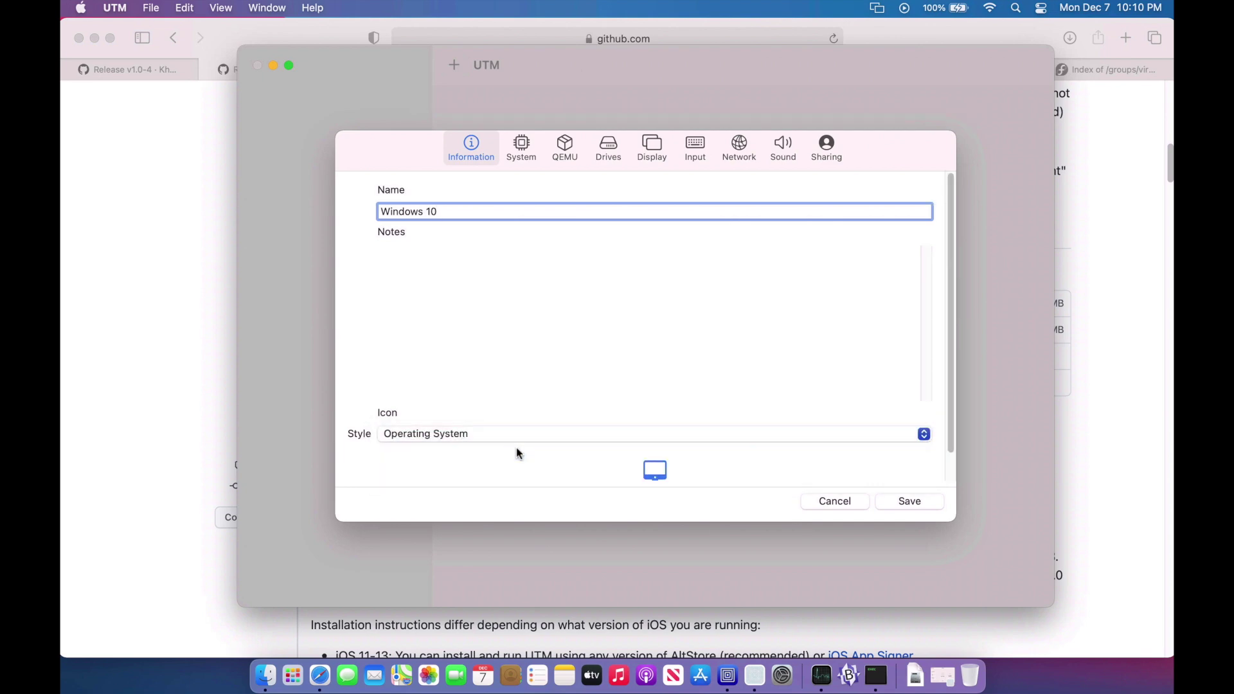
- Set the virtual machine's architecture to ARM64 (aarch64) and increase its memory
left_click(521, 149)
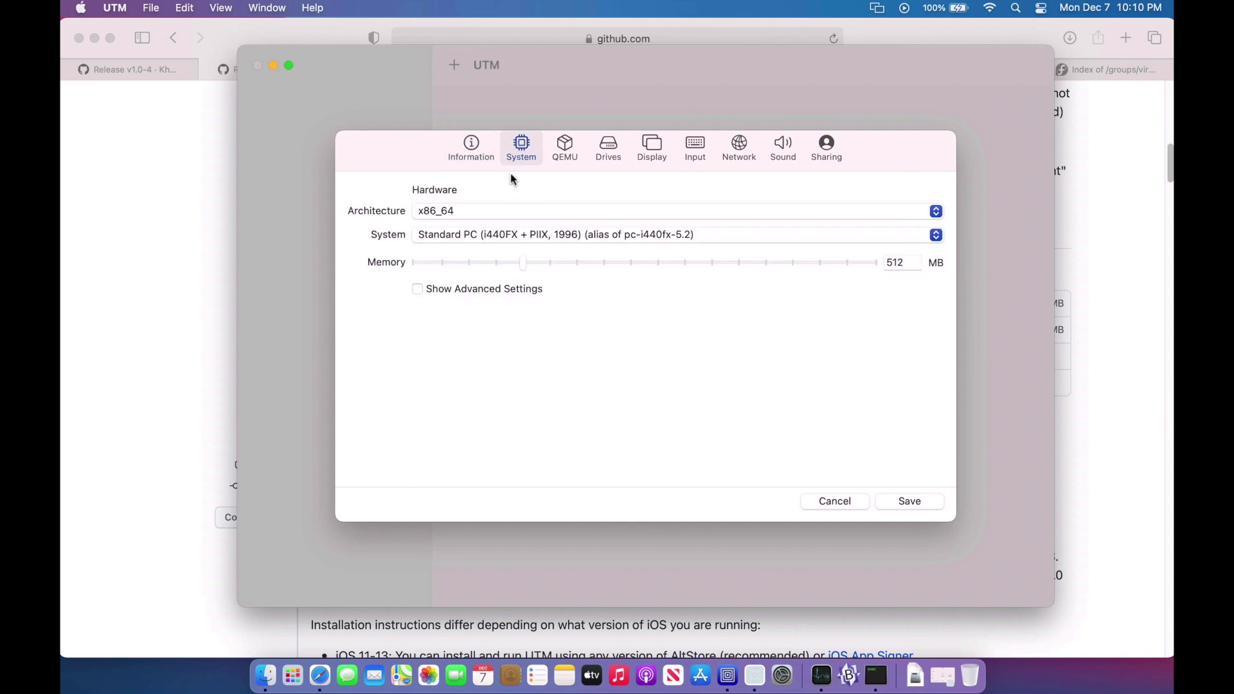
left_click(491, 213)
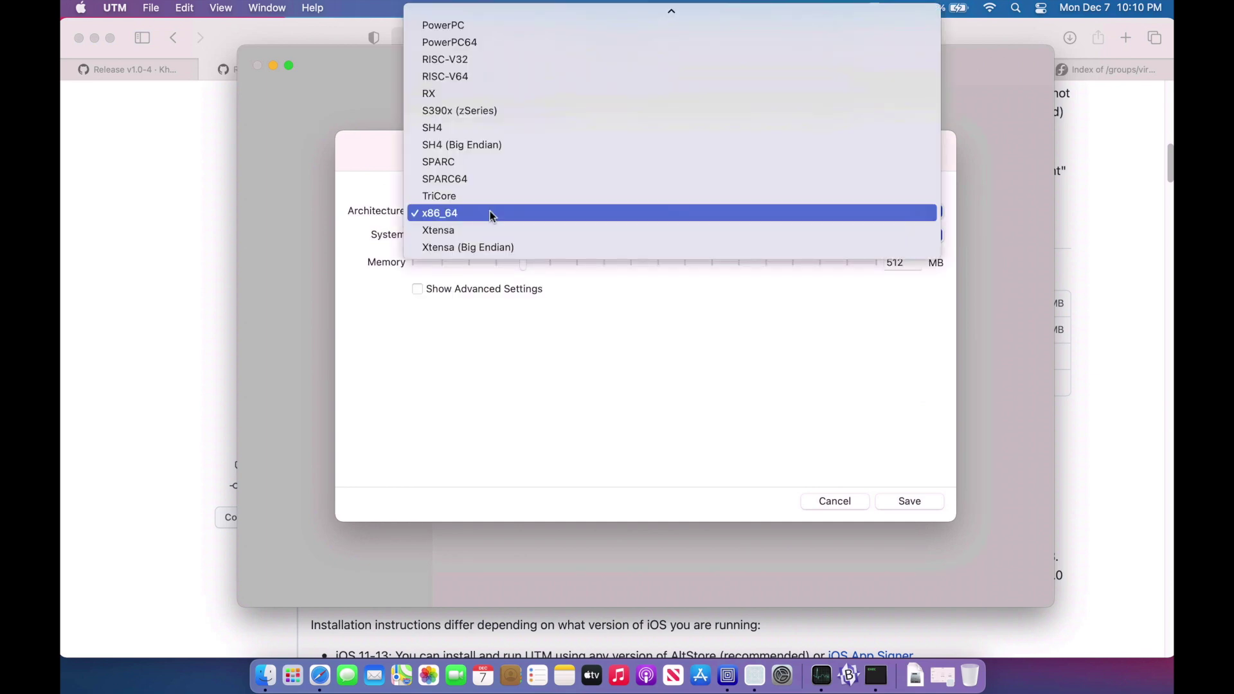
scroll(491, 214, "up", 5)
left_click(516, 49)
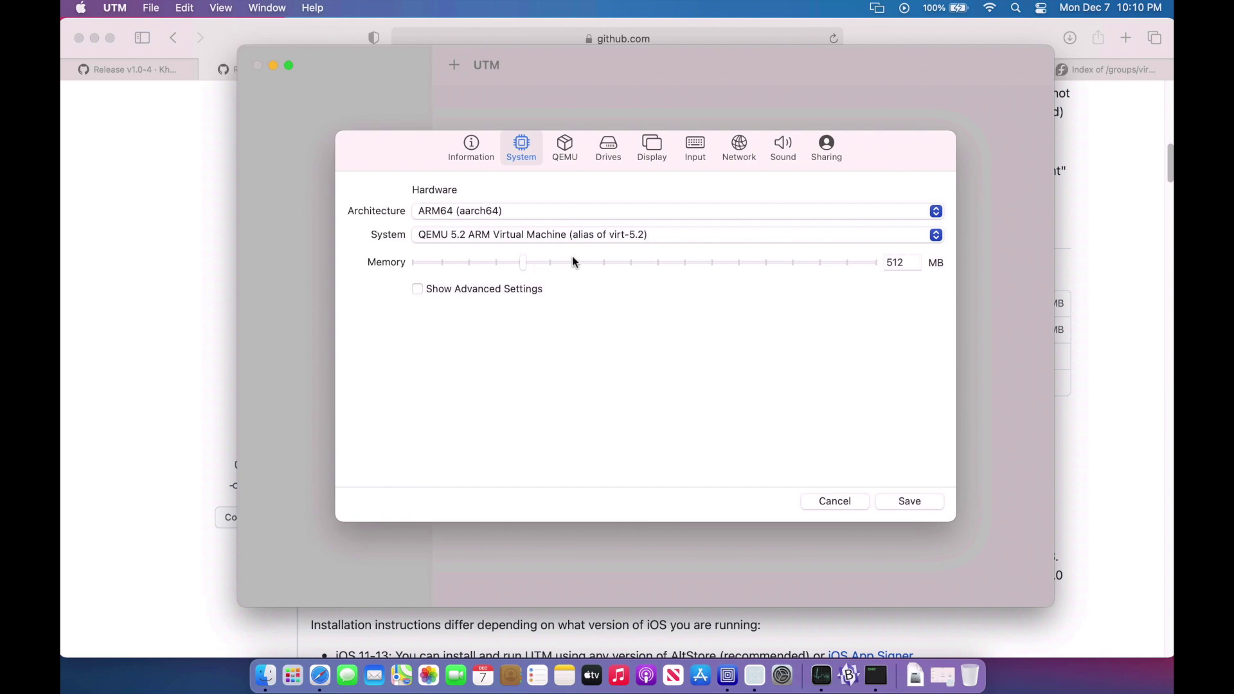
left_click(654, 263)
left_click(680, 264)
- Import Windows10_InsiderPreview_Client_ARM64_en-us_20231.VHDX from the Desktop's VM New folder as a drive and set its interface to NVMe
left_click(609, 157)
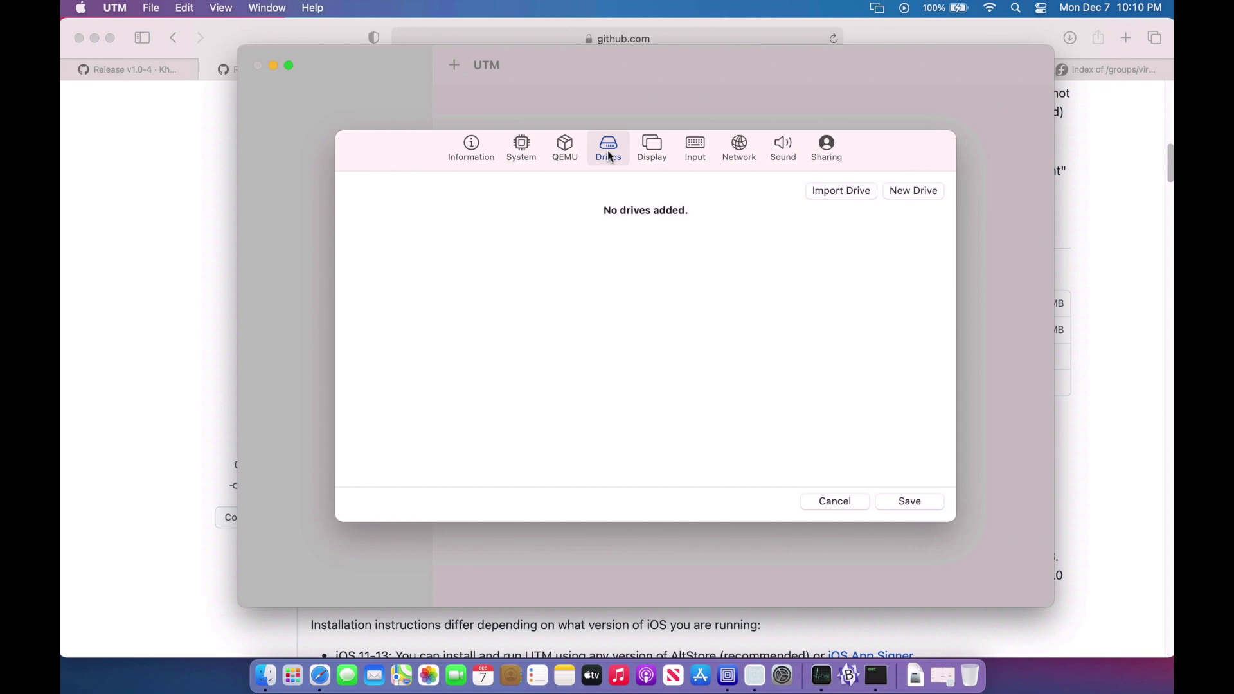
left_click(845, 194)
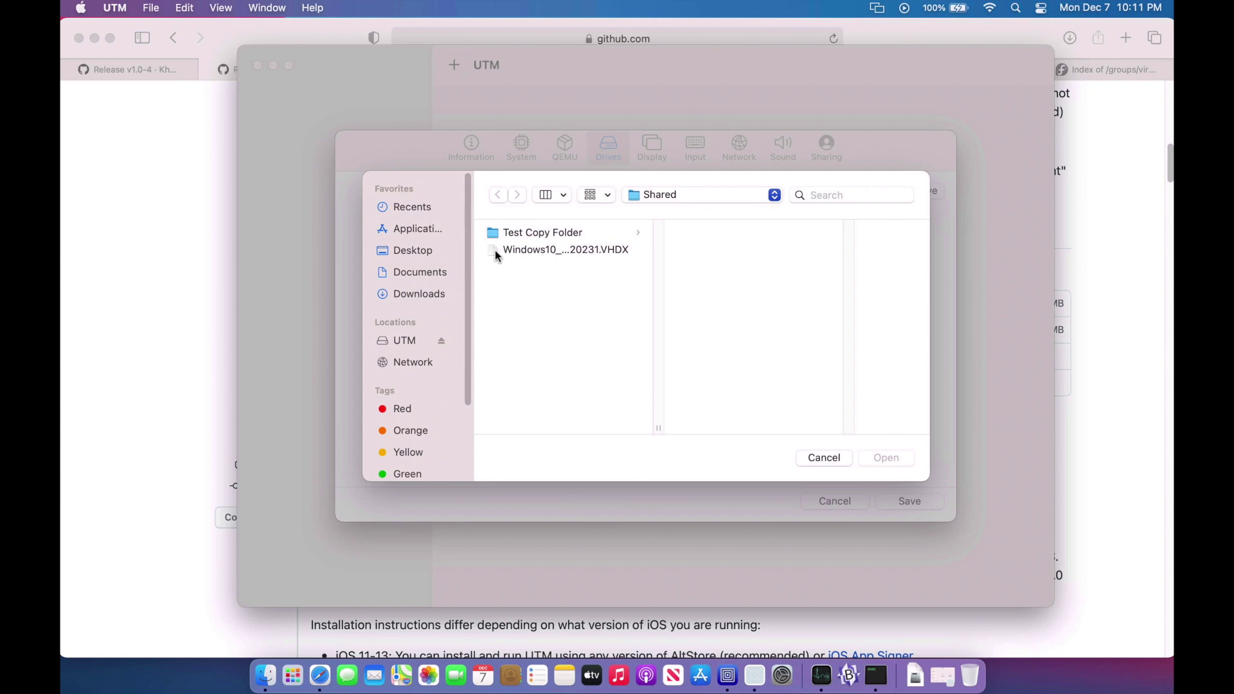
left_click(424, 252)
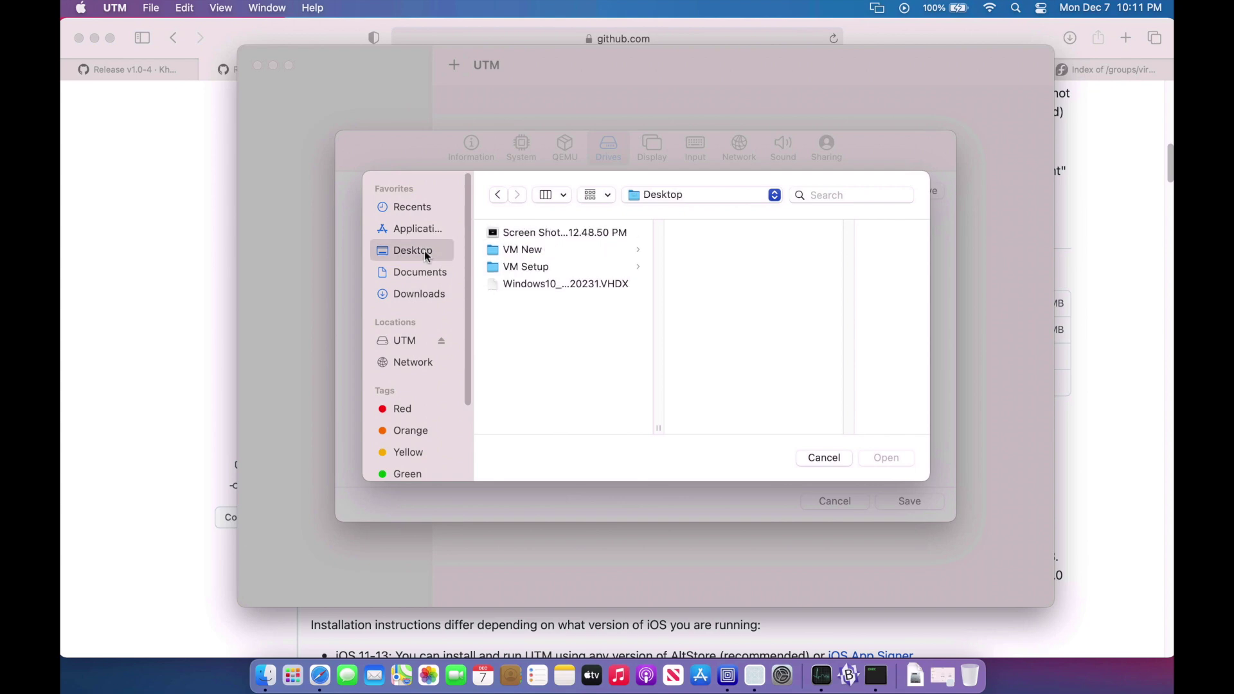
left_click(527, 252)
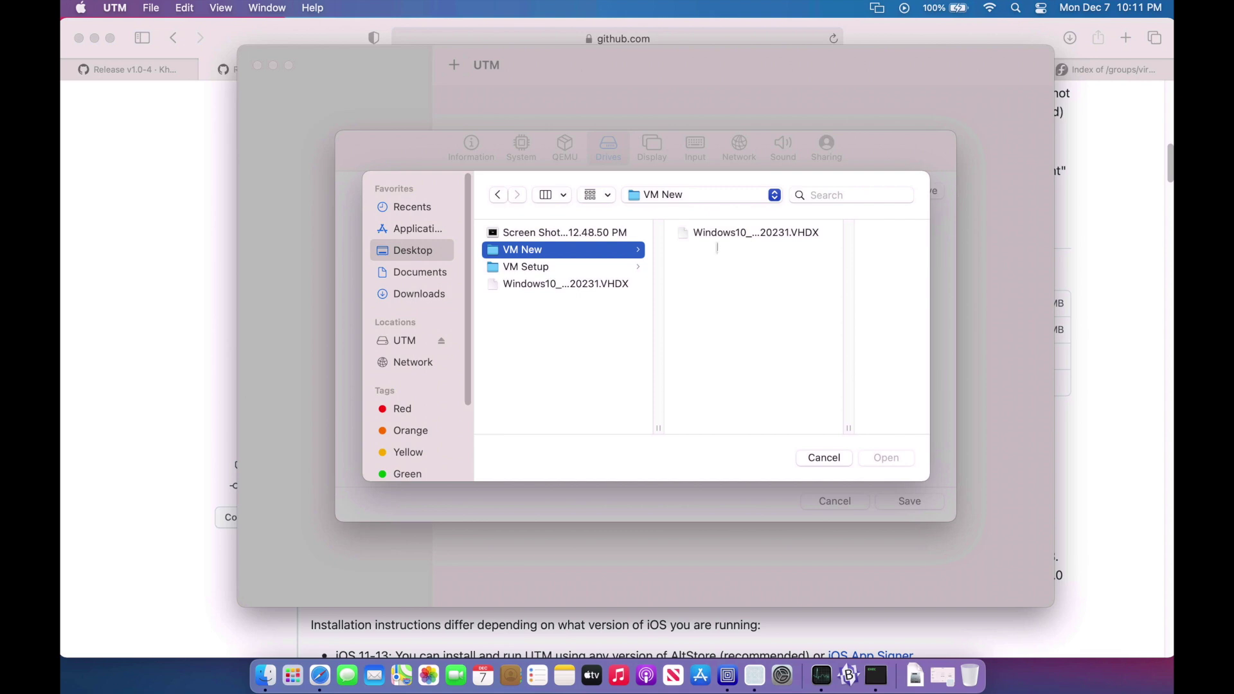
left_click(766, 236)
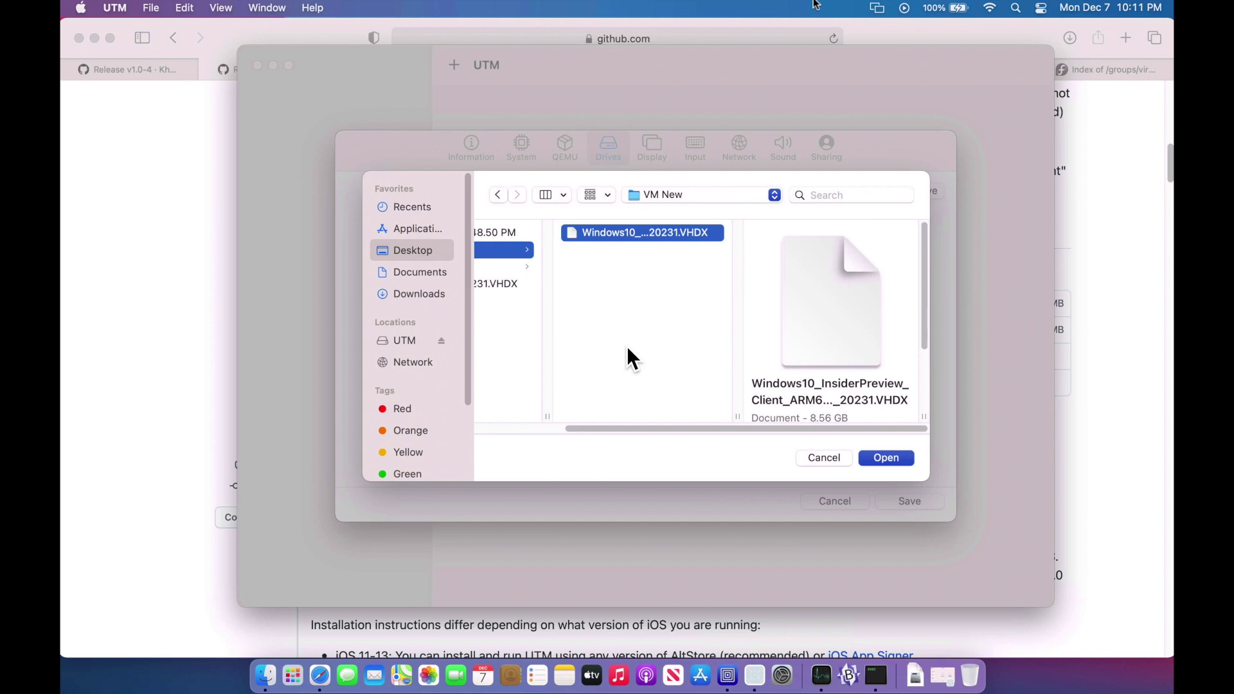
left_click(887, 458)
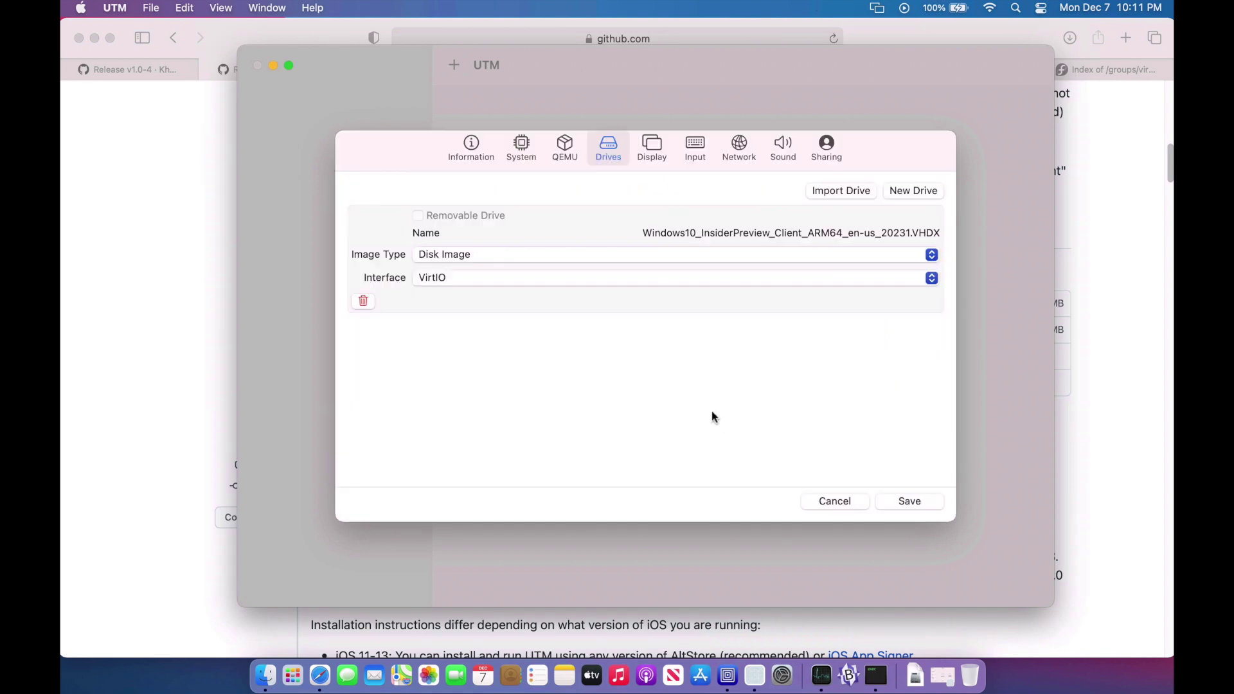
left_click(474, 279)
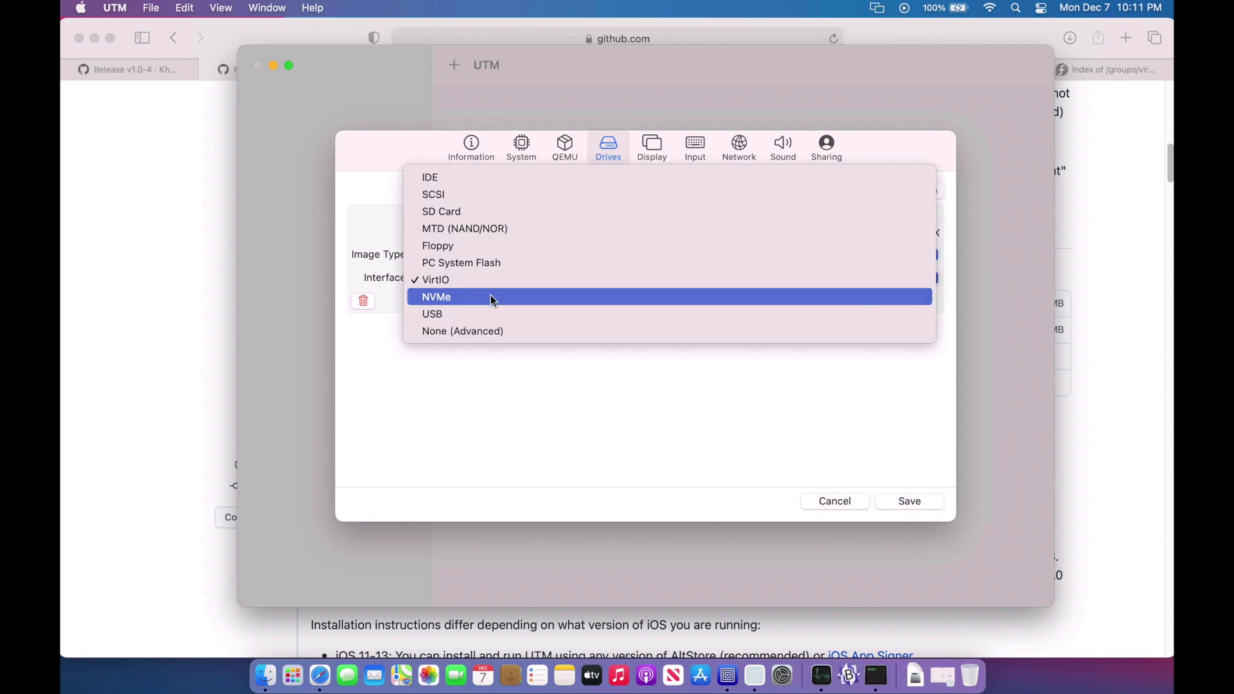
left_click(492, 298)
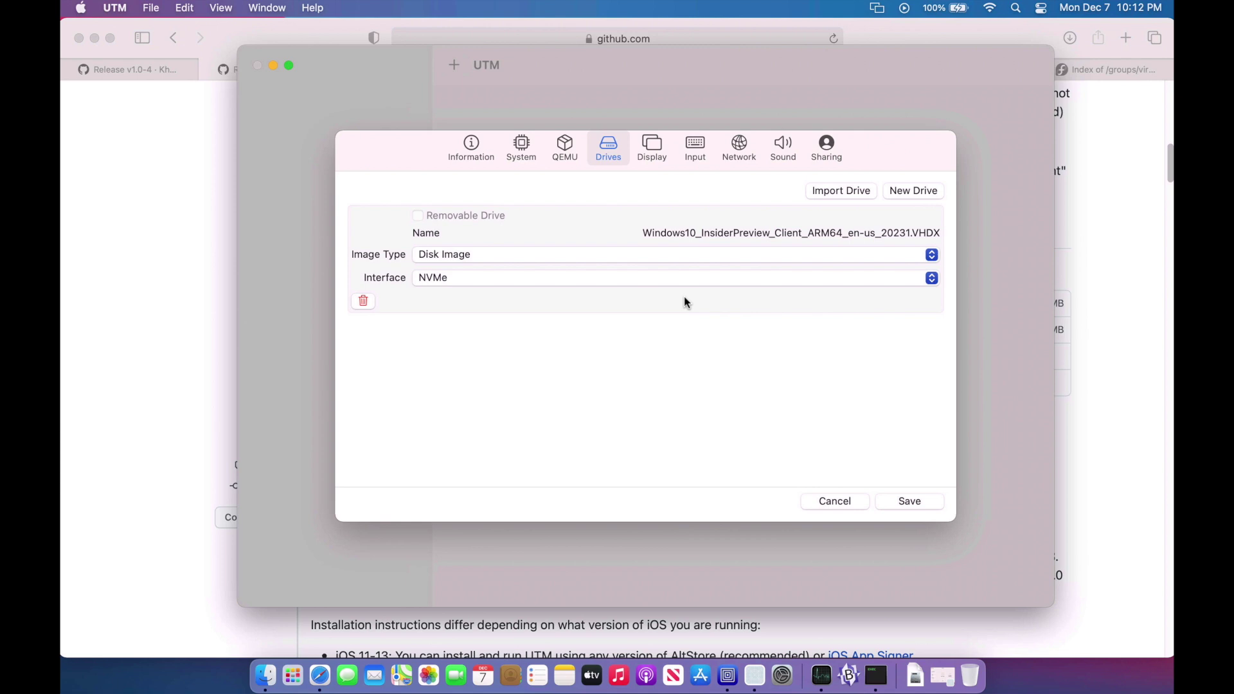
left_click(928, 191)
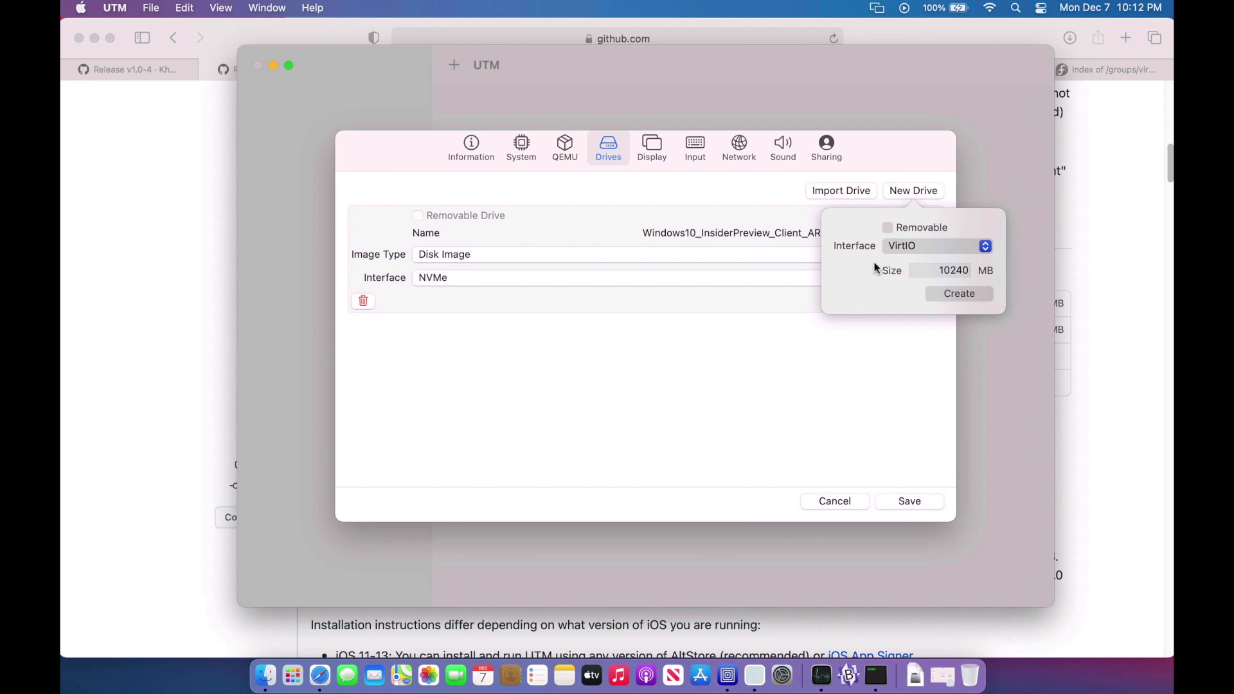
left_click(912, 248)
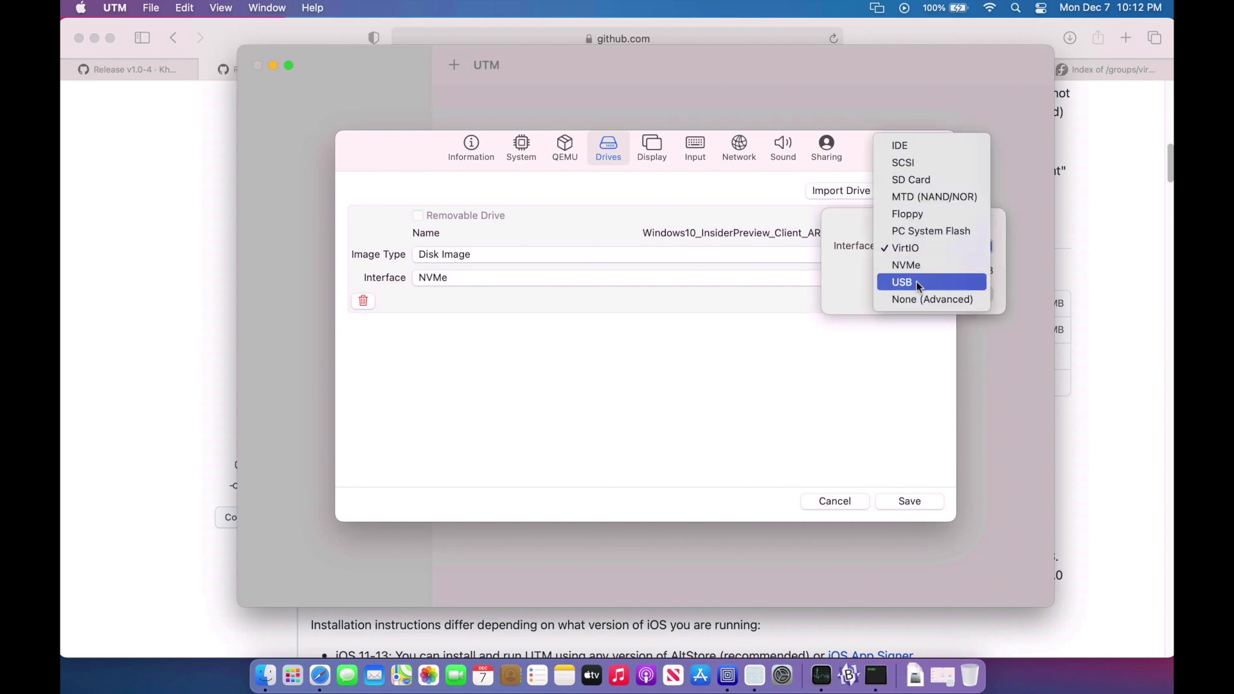
left_click(872, 325)
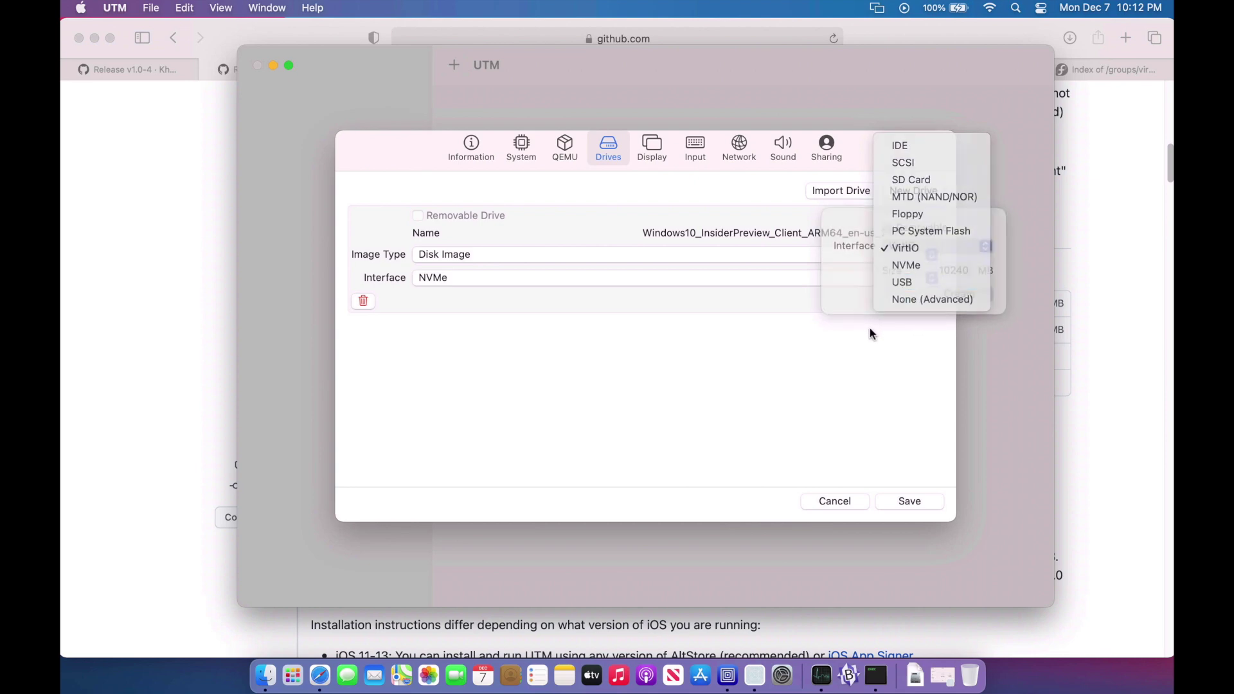
- Save the Windows 10 virtual machine and boot it into its firmware setup
left_click(907, 502)
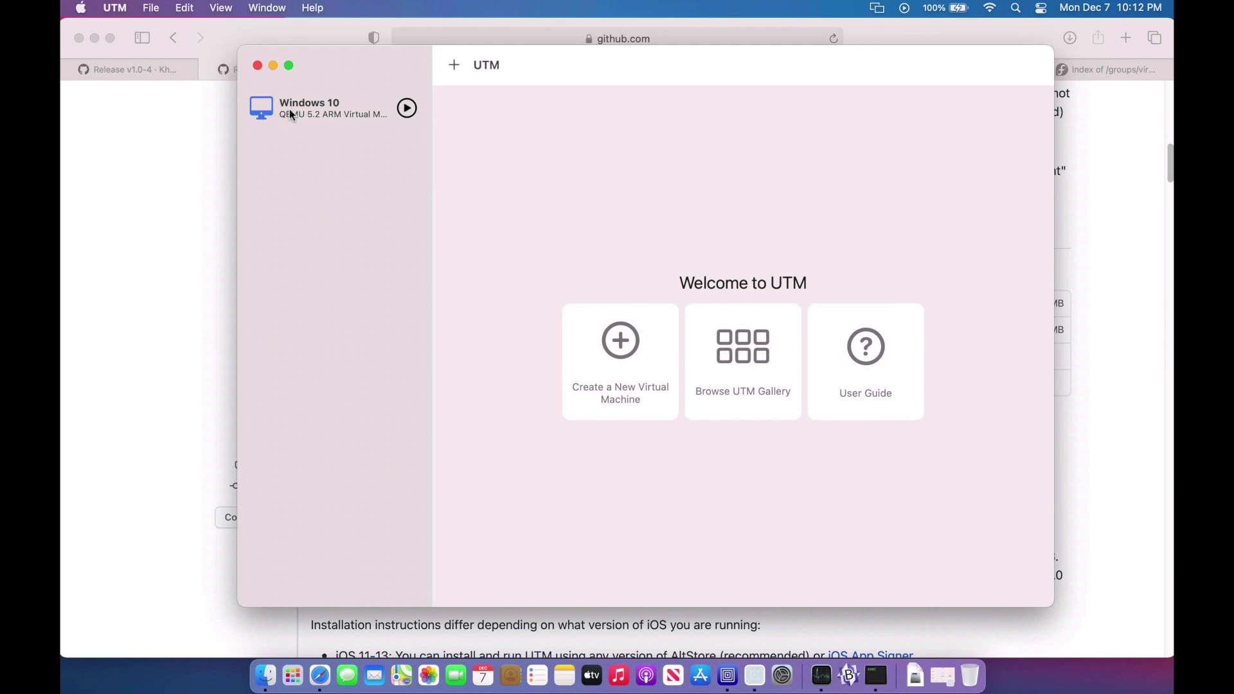
left_click(407, 109)
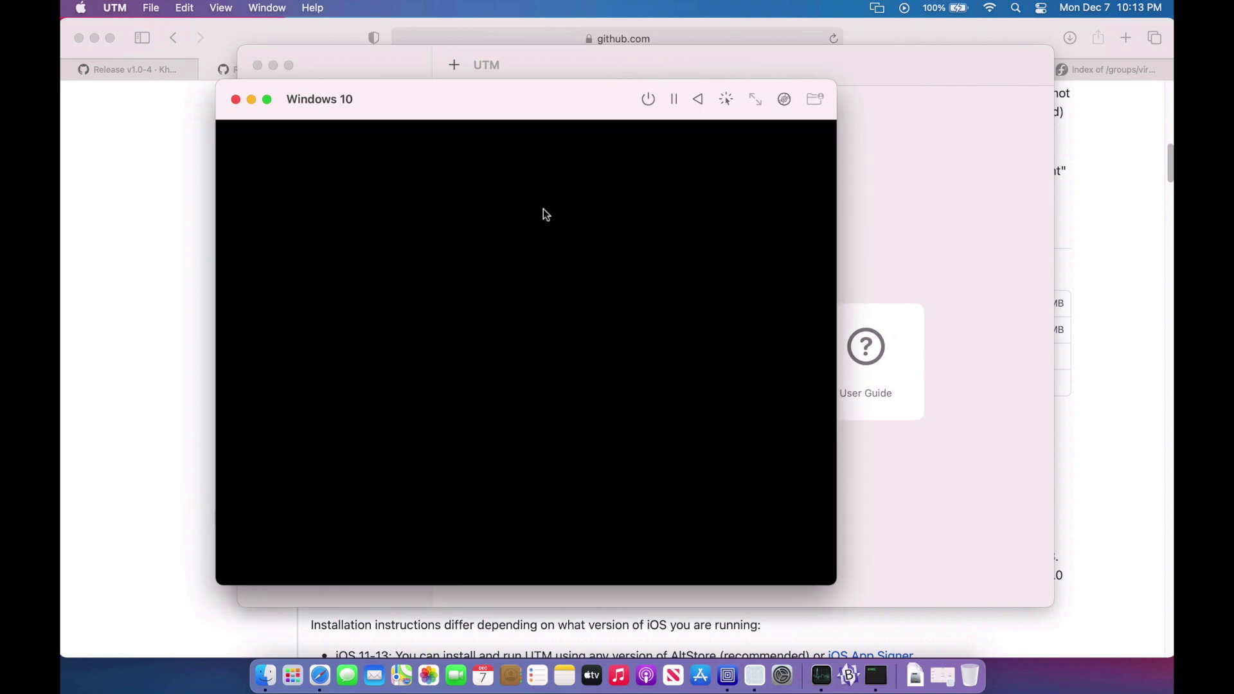
key("Escape")
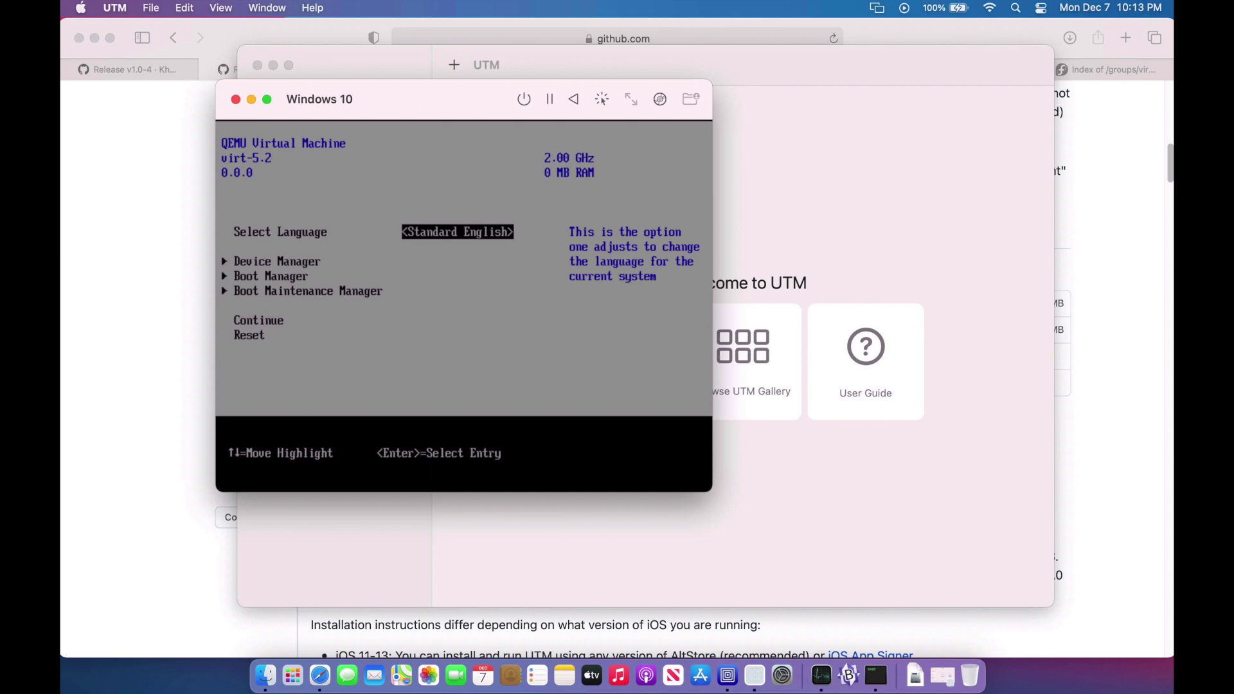
- Set the preferred resolution for next boot to 1024x768 in the Device Manager's OVMF Platform Configuration and save the change
key("Down")
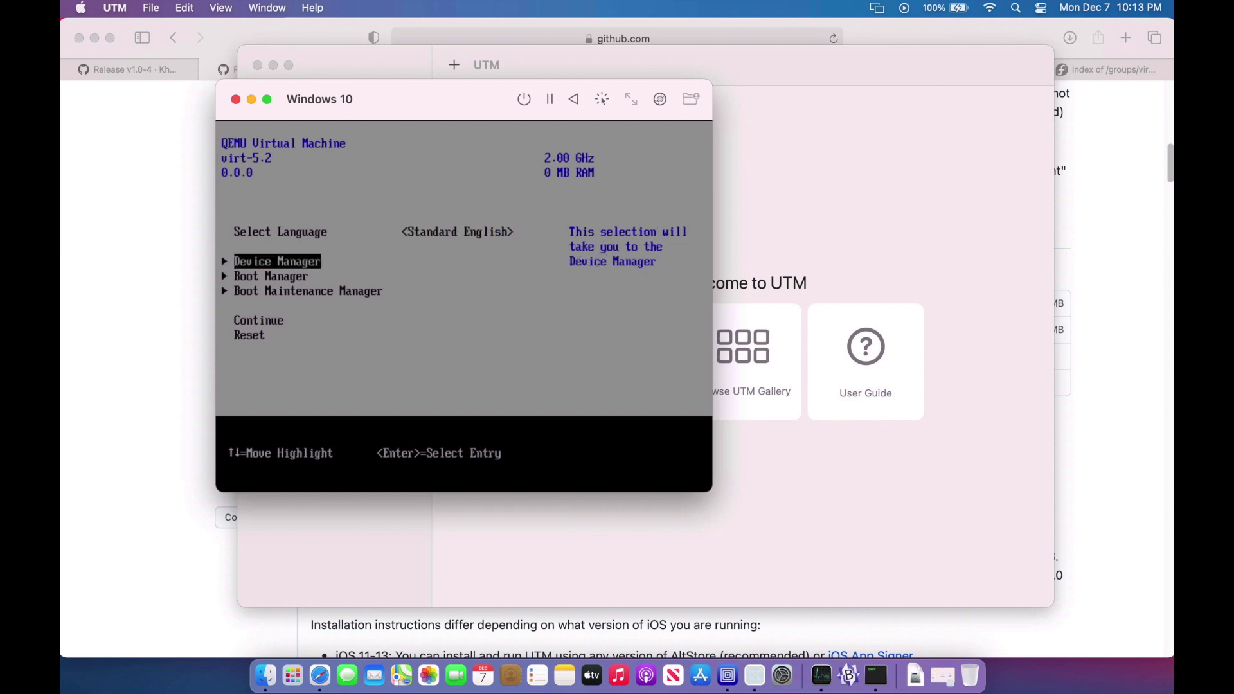
key("Return")
key("Down")
key("Down")
key("Down")
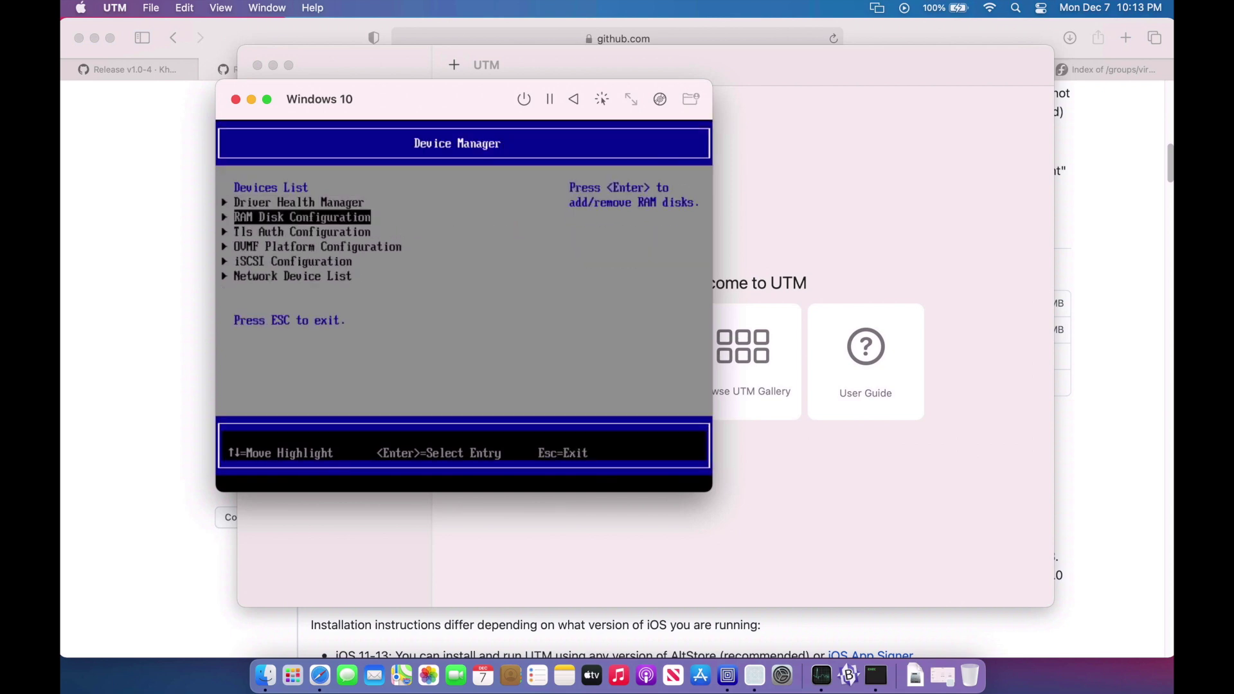
key("Return")
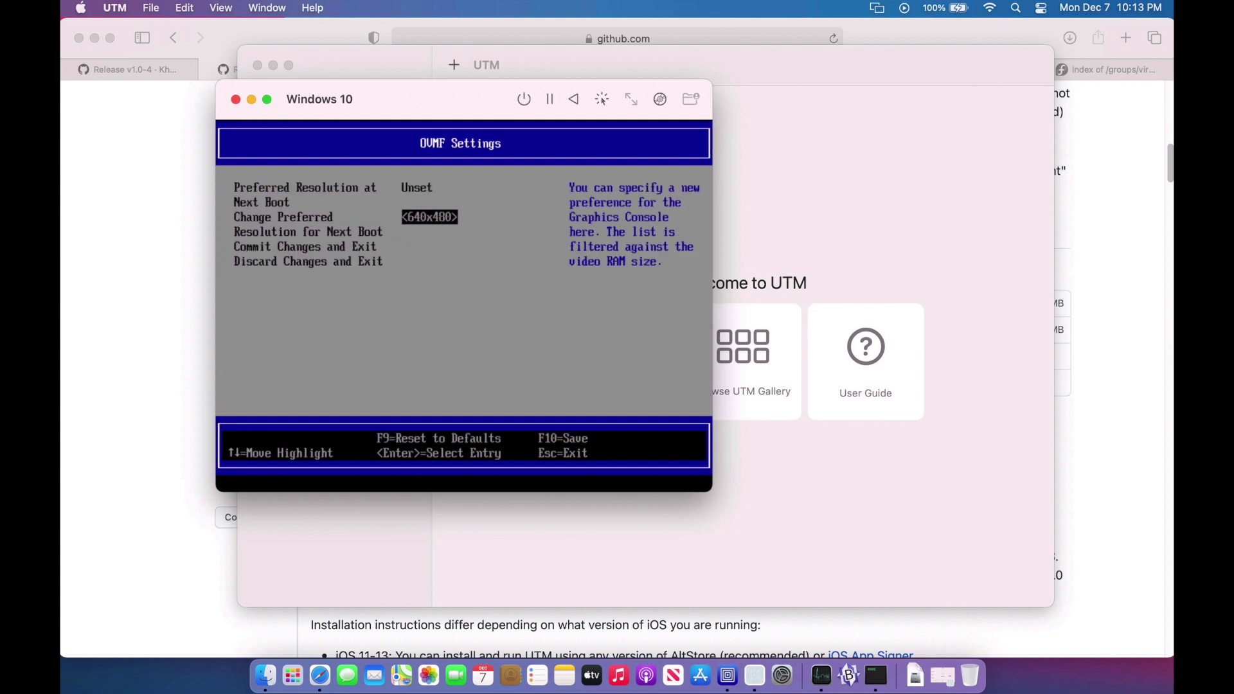
key("Return")
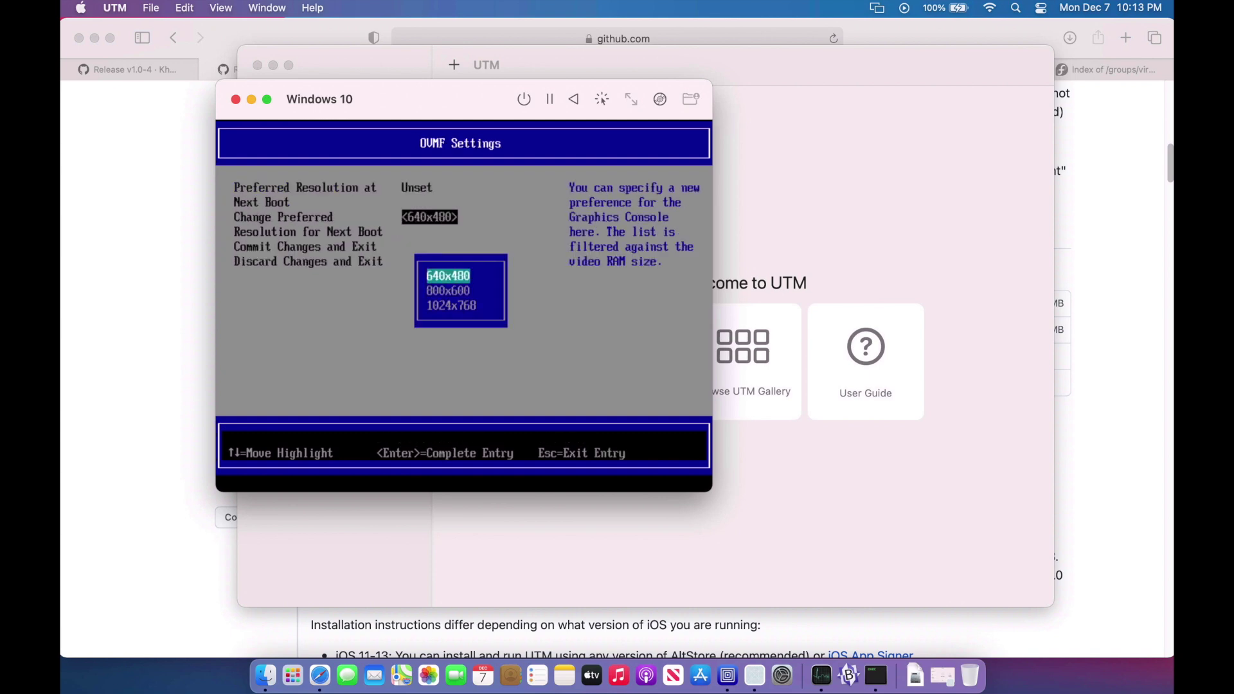
key("Down")
key("Down")
key("Return")
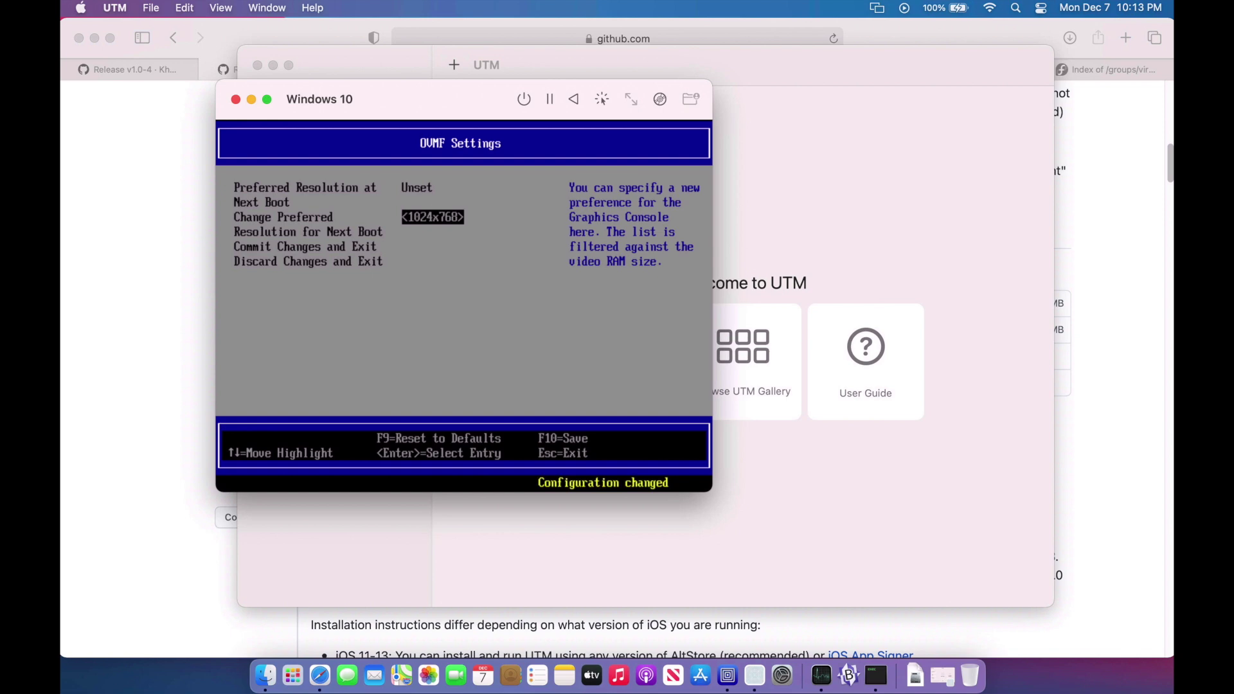
key("Escape")
key("y")
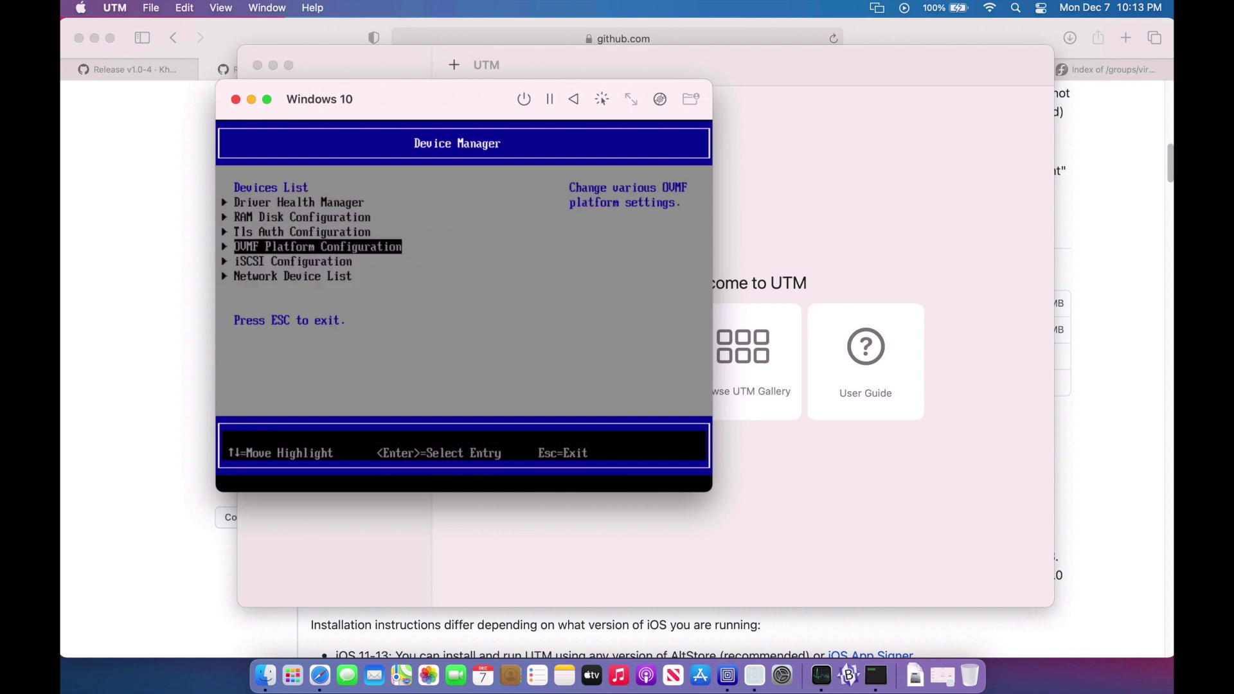
key("Escape")
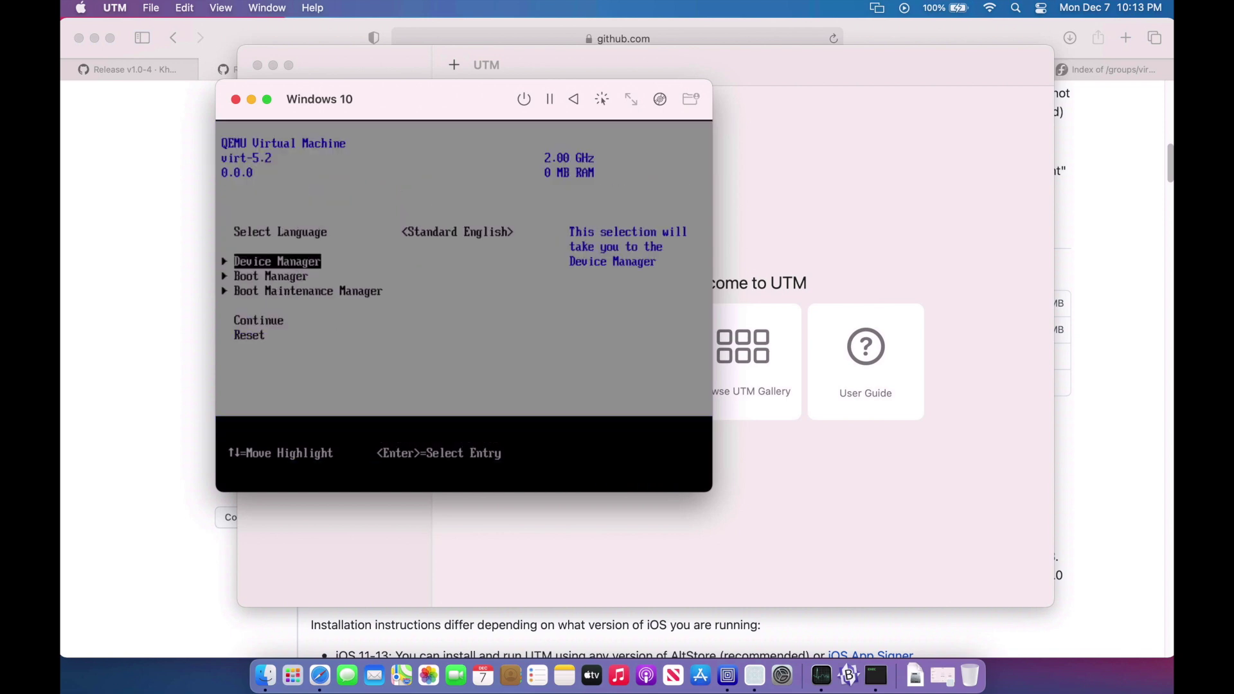
- Exit the firmware setup to boot Windows 10, and move the virtual machine window so its whole display fits on screen
key("Down")
key("Down")
key("Down")
key("Down")
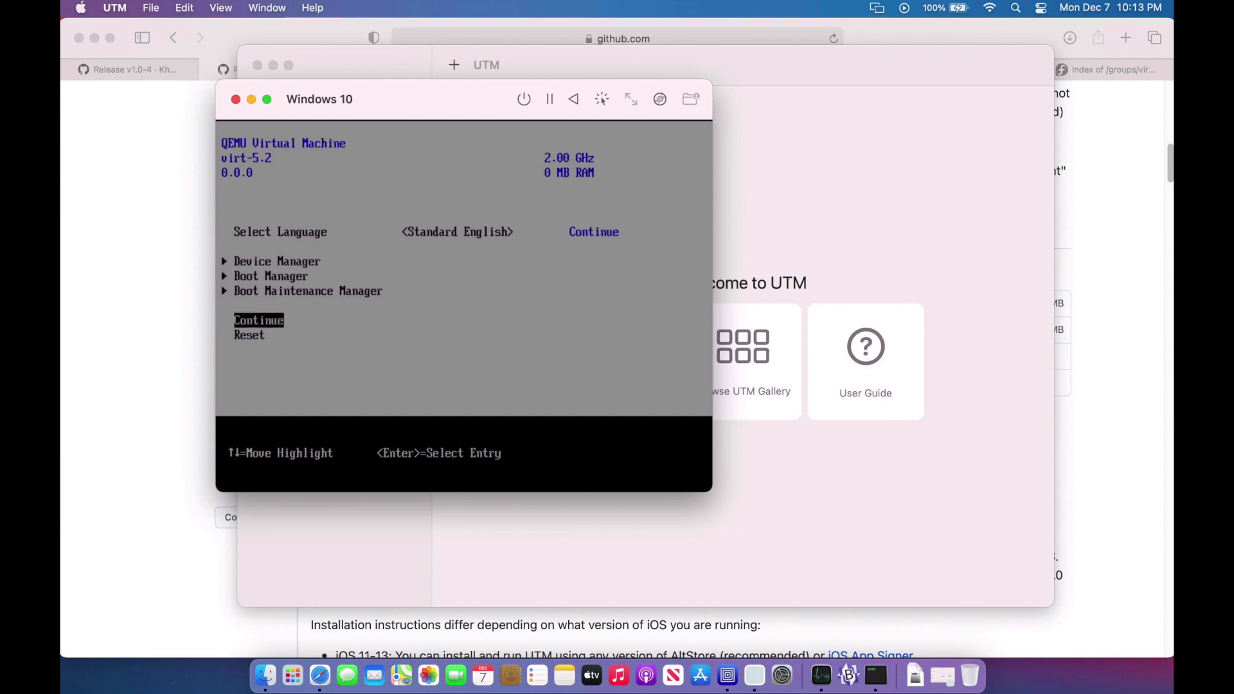
key("Return")
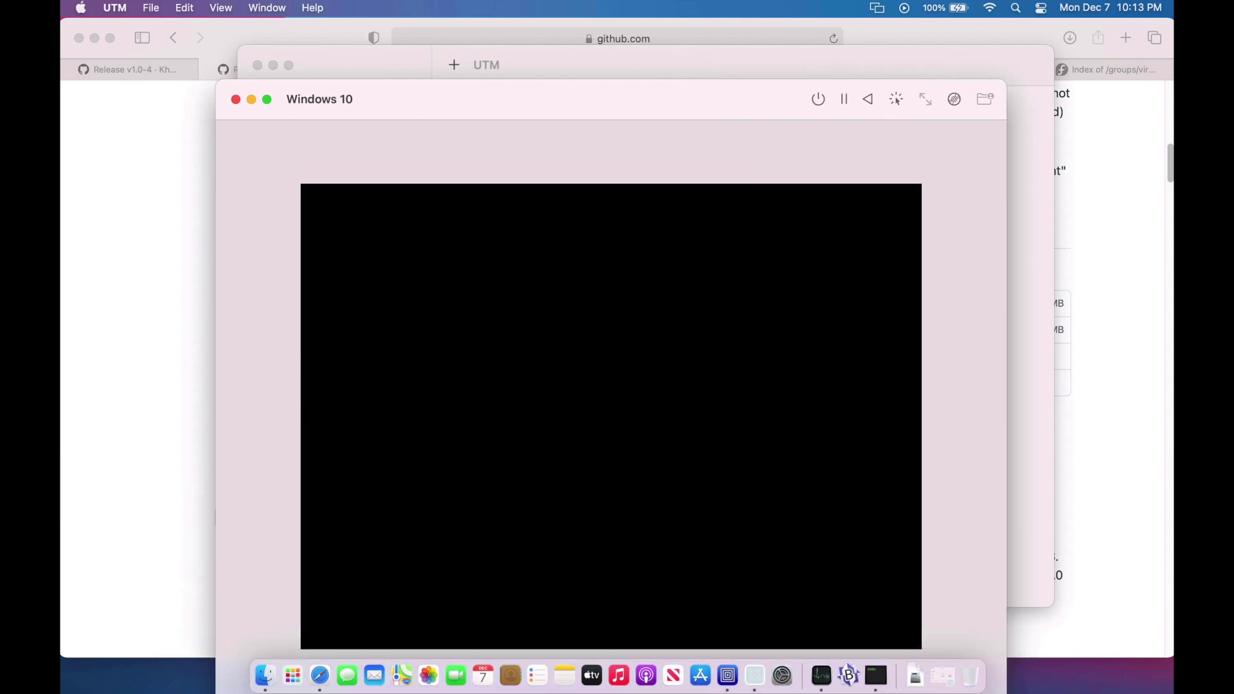
left_click_drag(730, 105, 717, 31)
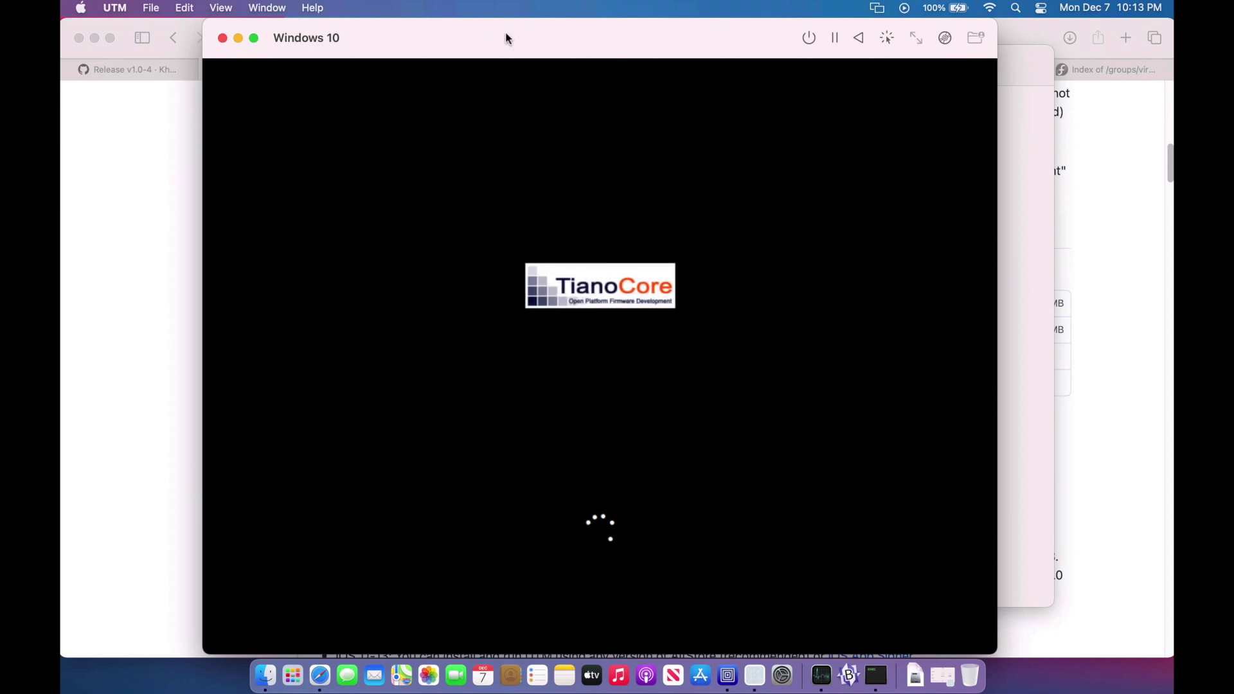
- Examine the scaling and hardware hypervisor acceleration options in the UTM preferences
left_click(116, 8)
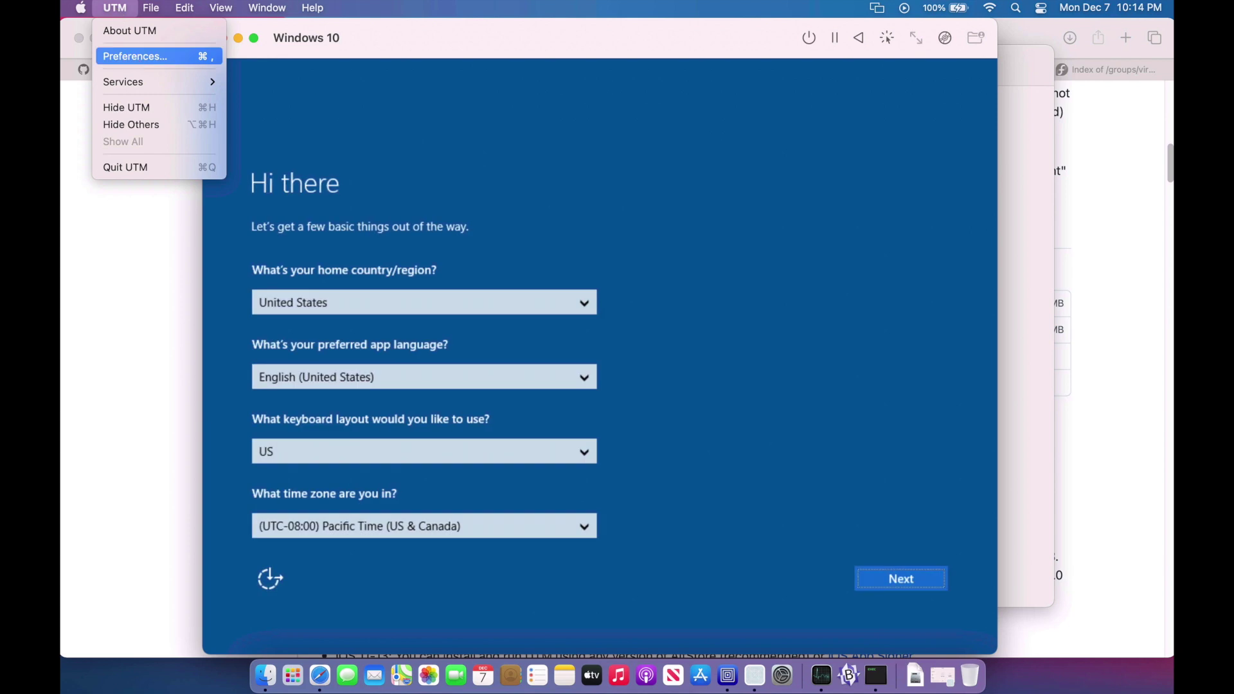
left_click(136, 57)
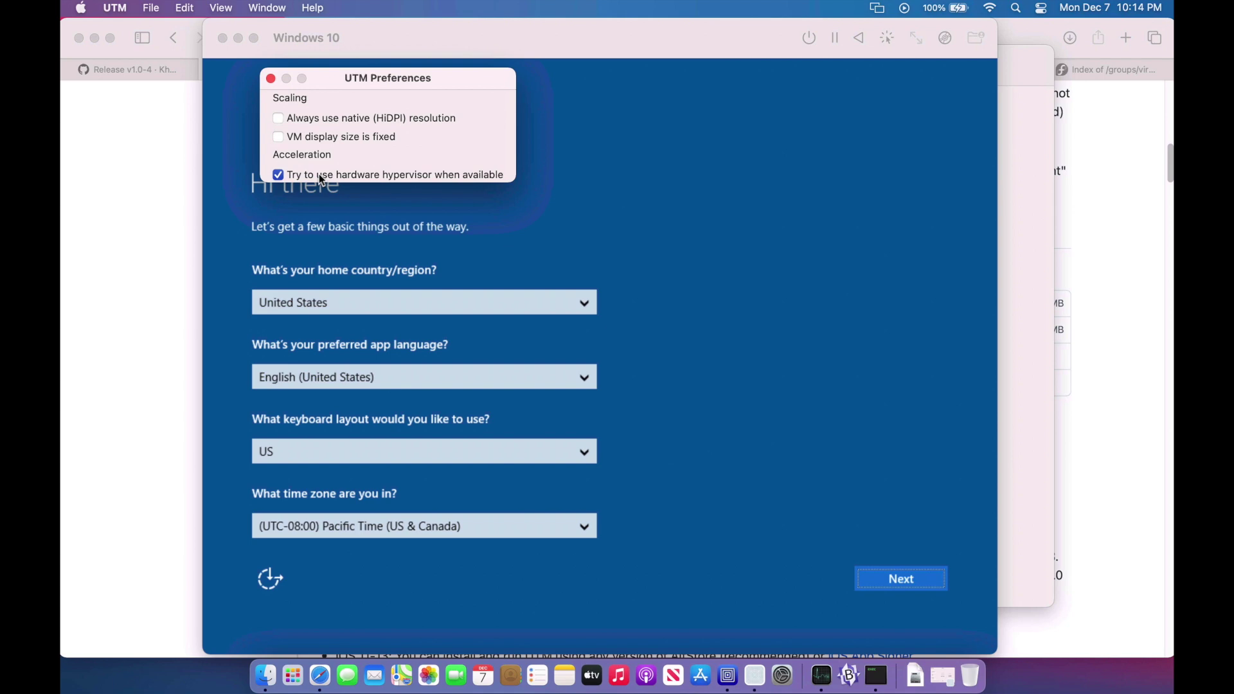
left_click(271, 78)
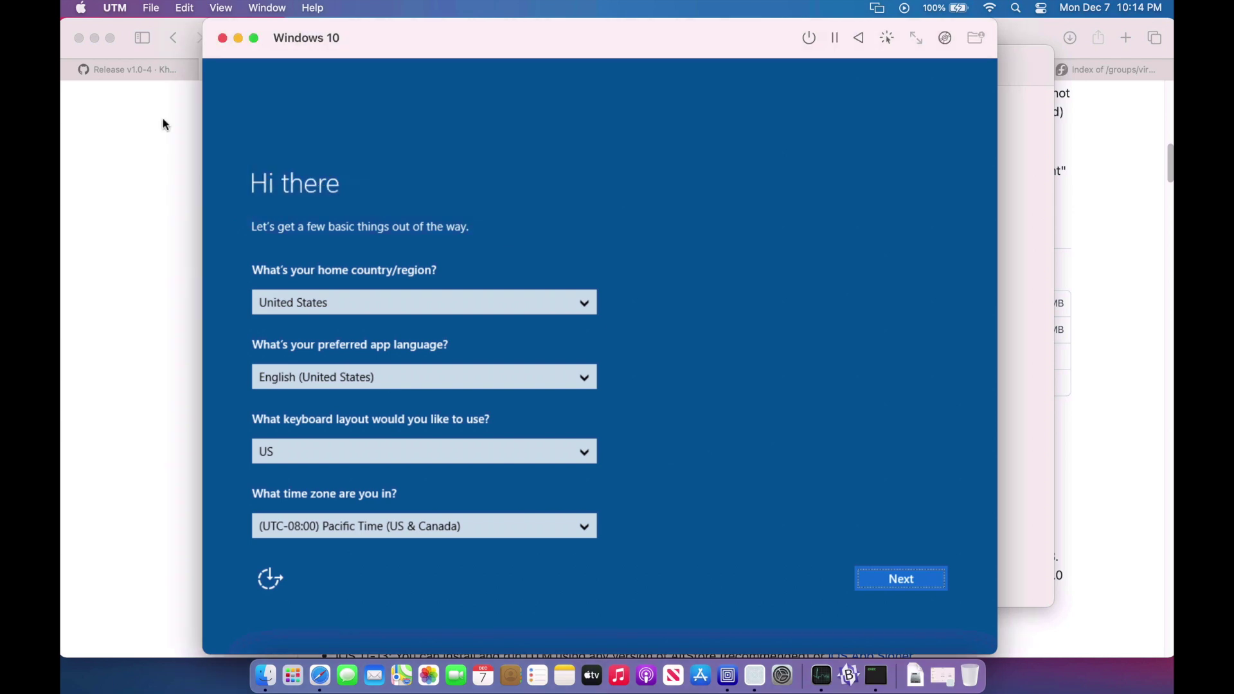
left_click(166, 125)
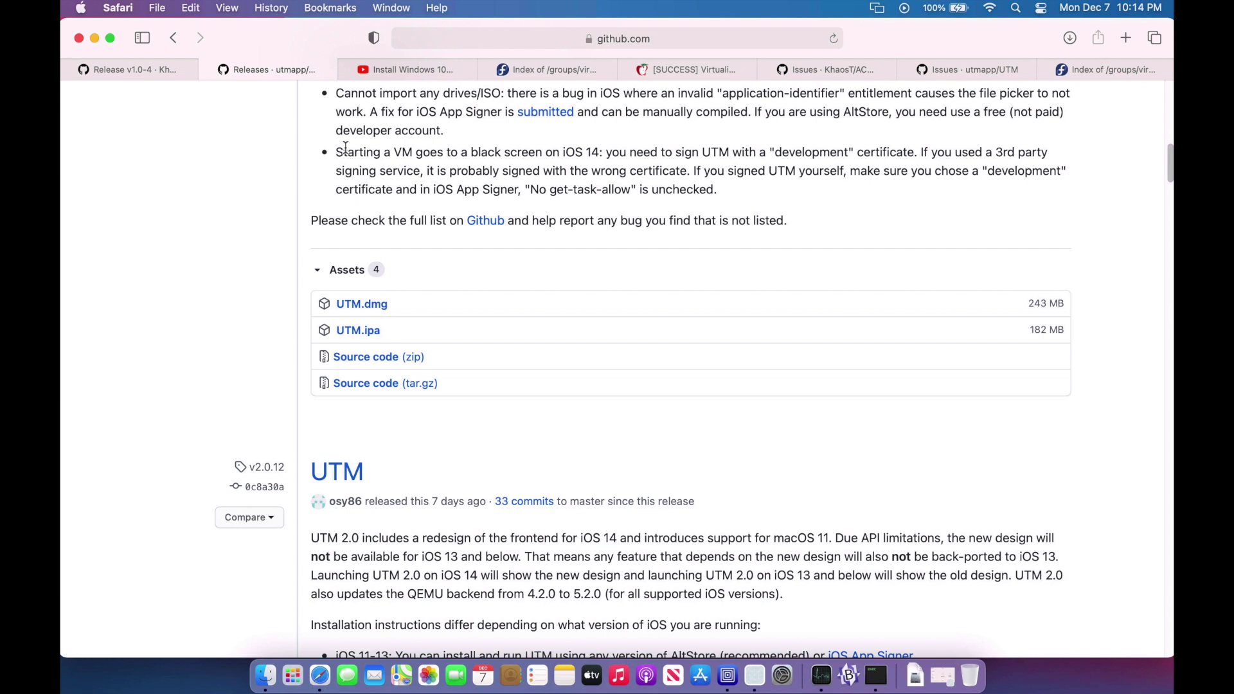
left_click(728, 676)
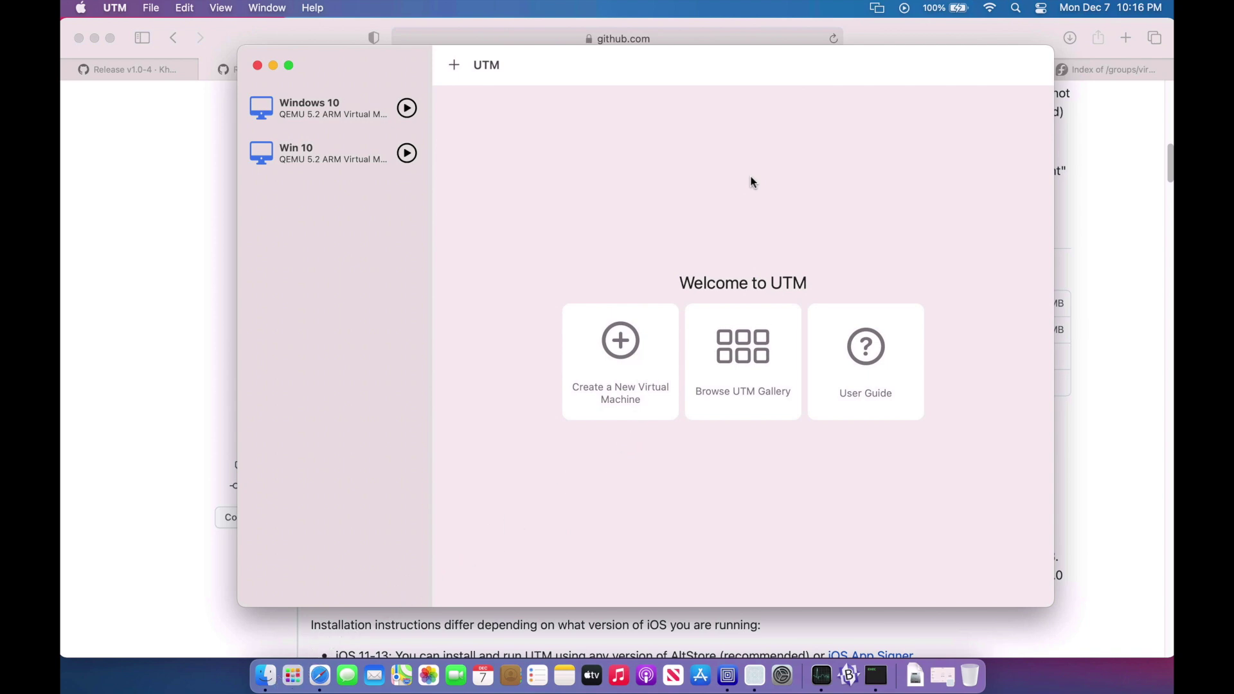
- Switch to Finder and examine the package contents of Win 10.utm in Documents, including config.plist and the VHDX in Images
left_click(266, 674)
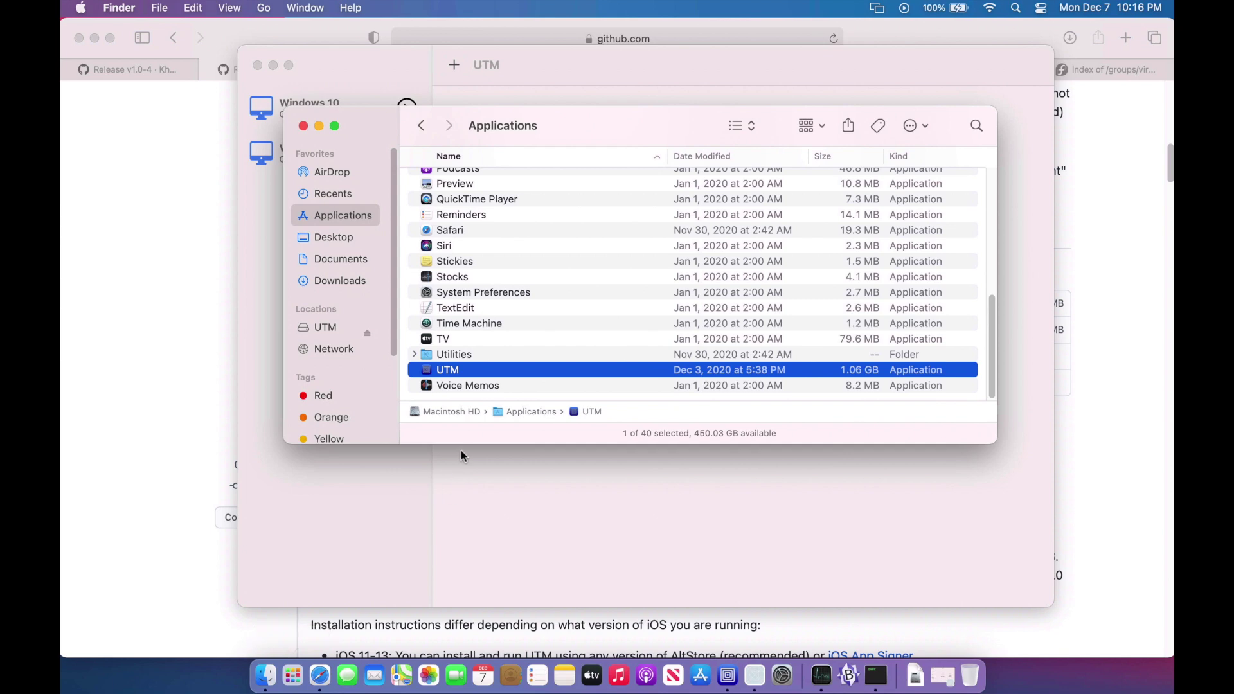
left_click(338, 259)
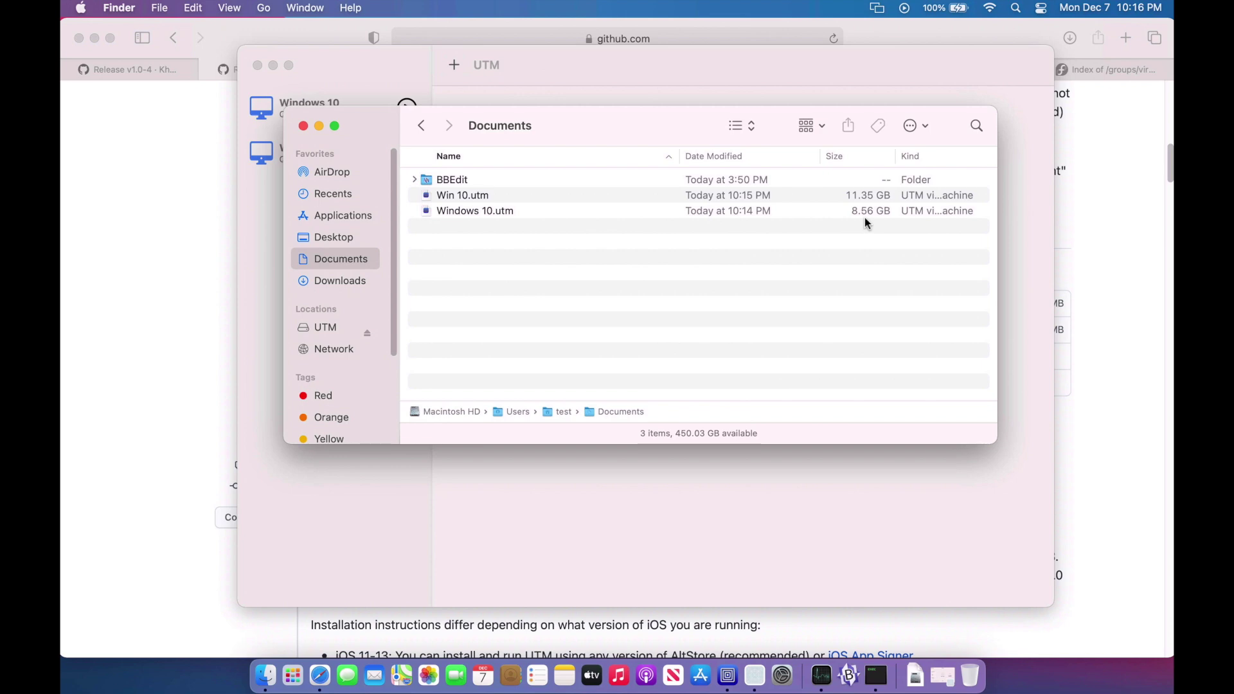
left_click(479, 197)
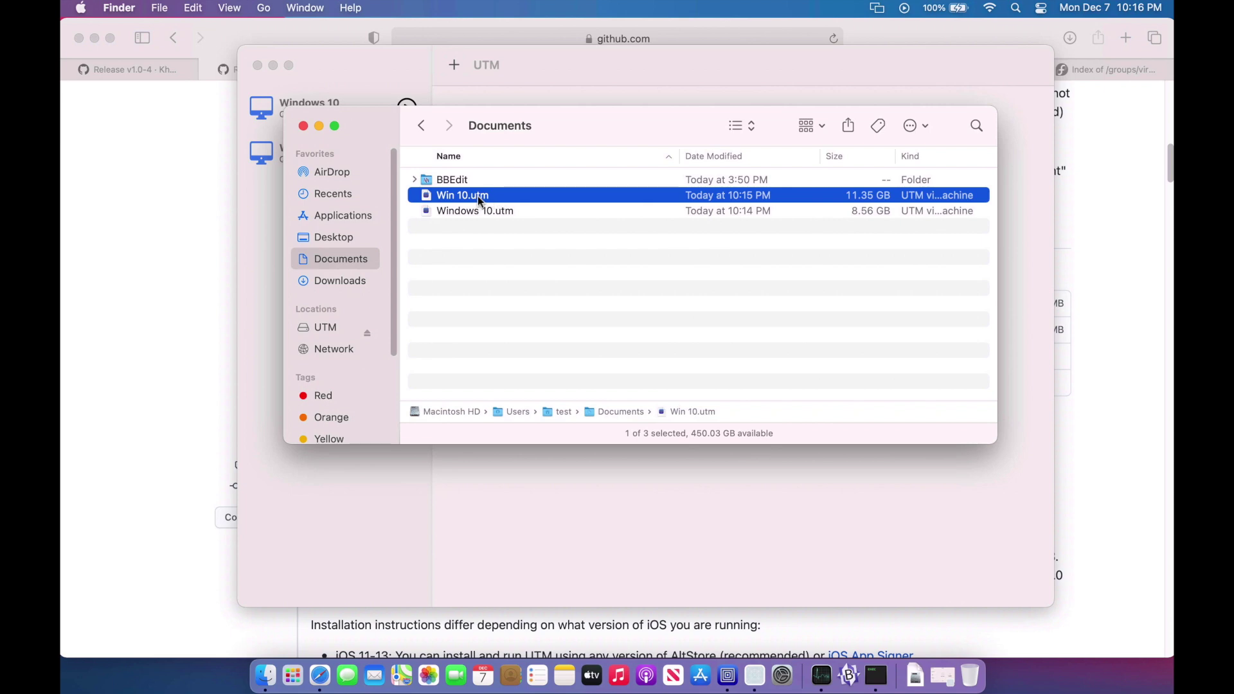
right_click(479, 196)
left_click(511, 240)
left_click(452, 180)
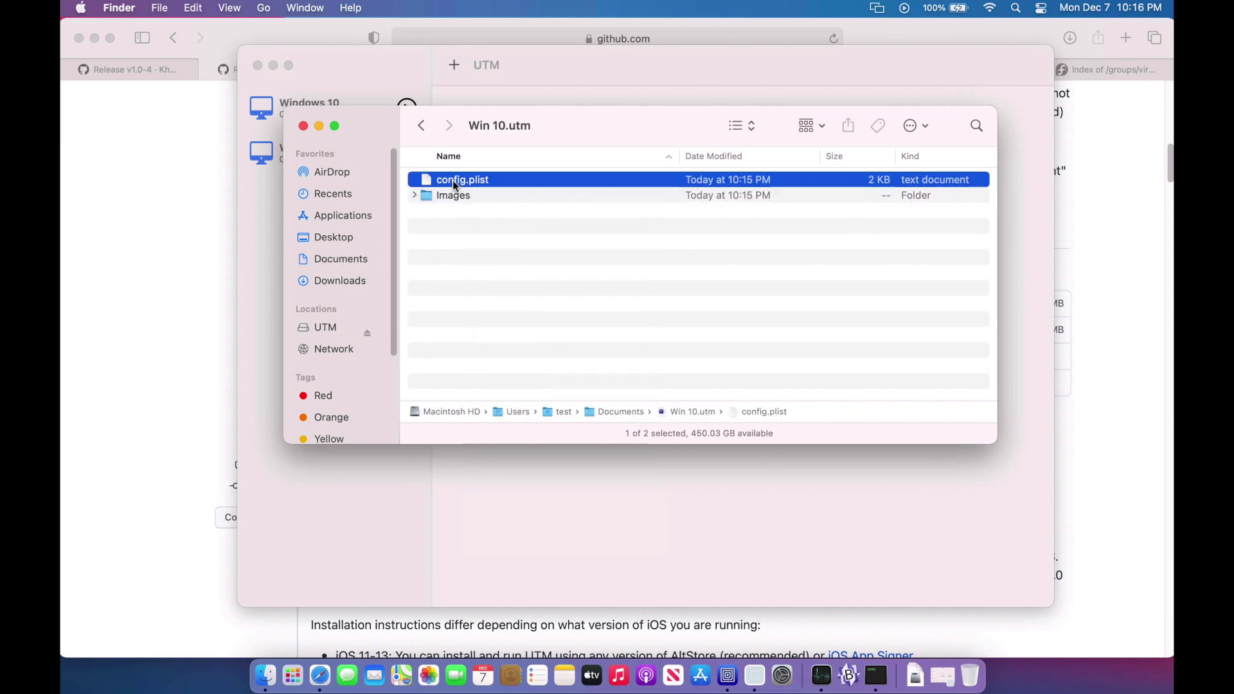
left_click(414, 195)
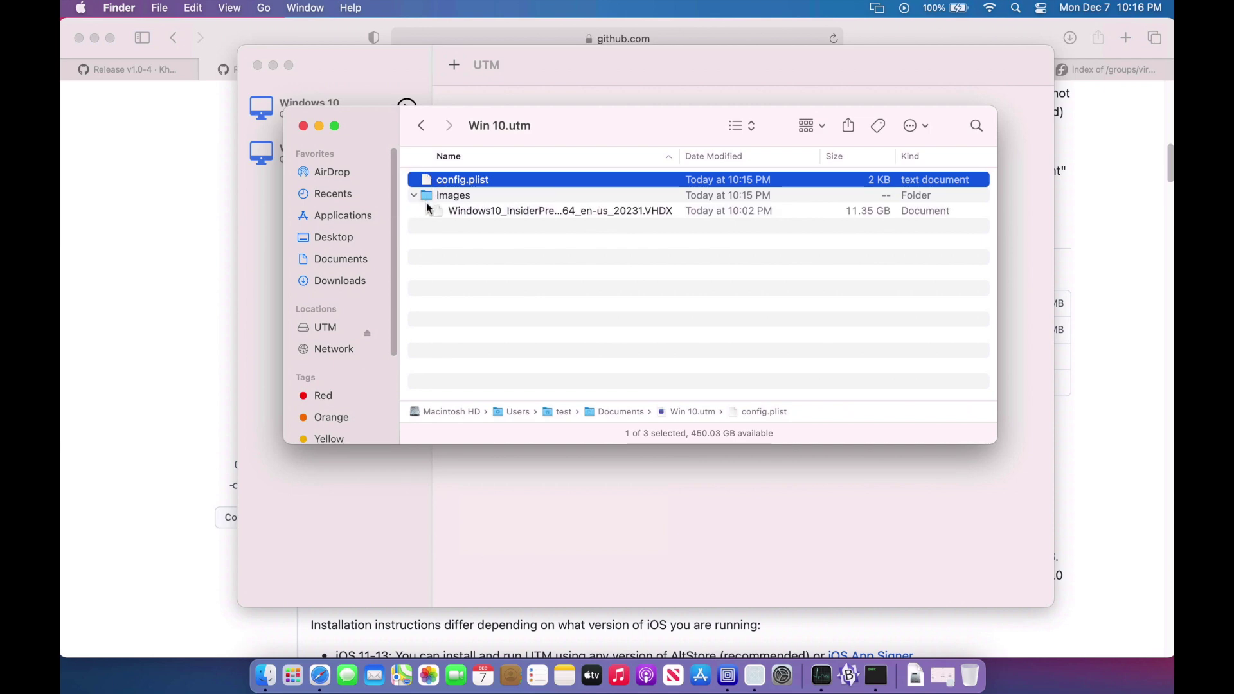
left_click(459, 212)
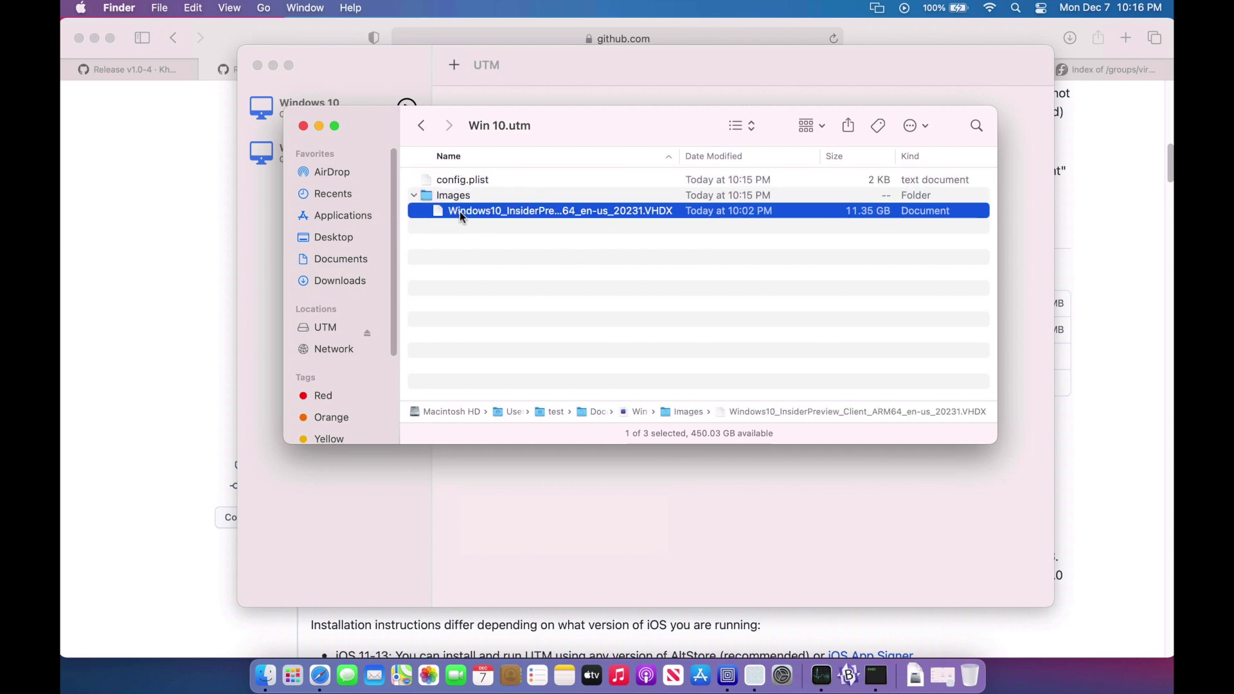
left_click(544, 278)
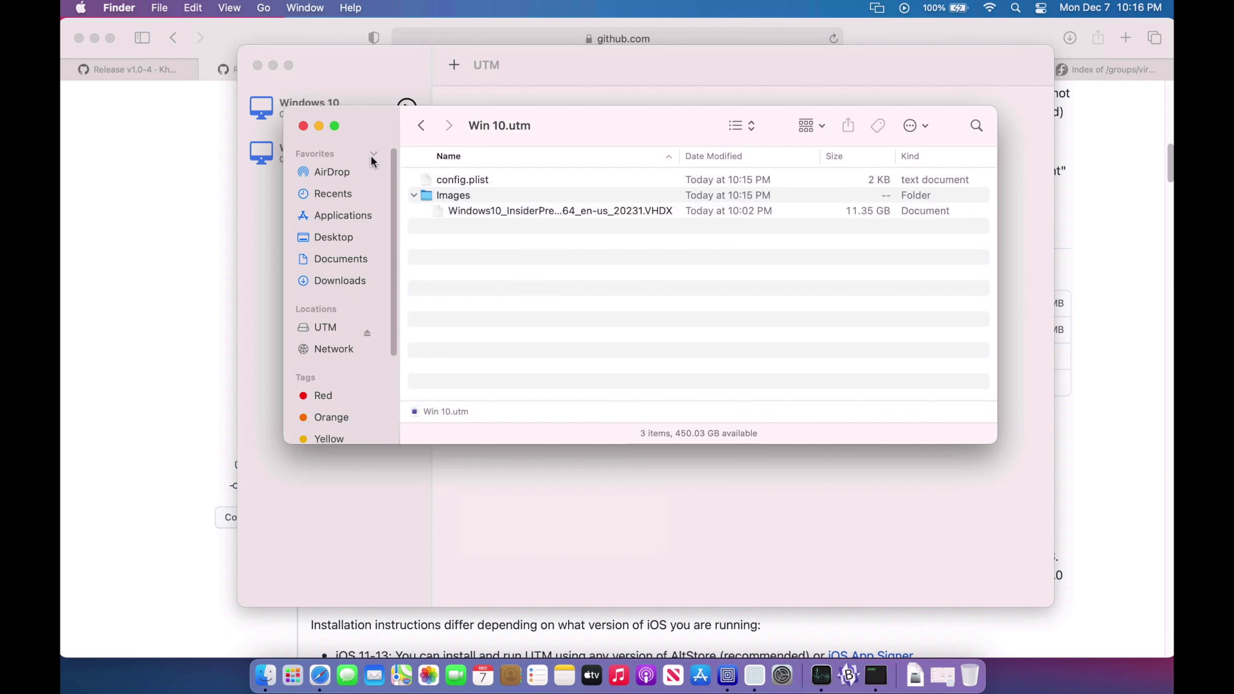
left_click(303, 126)
right_click(313, 158)
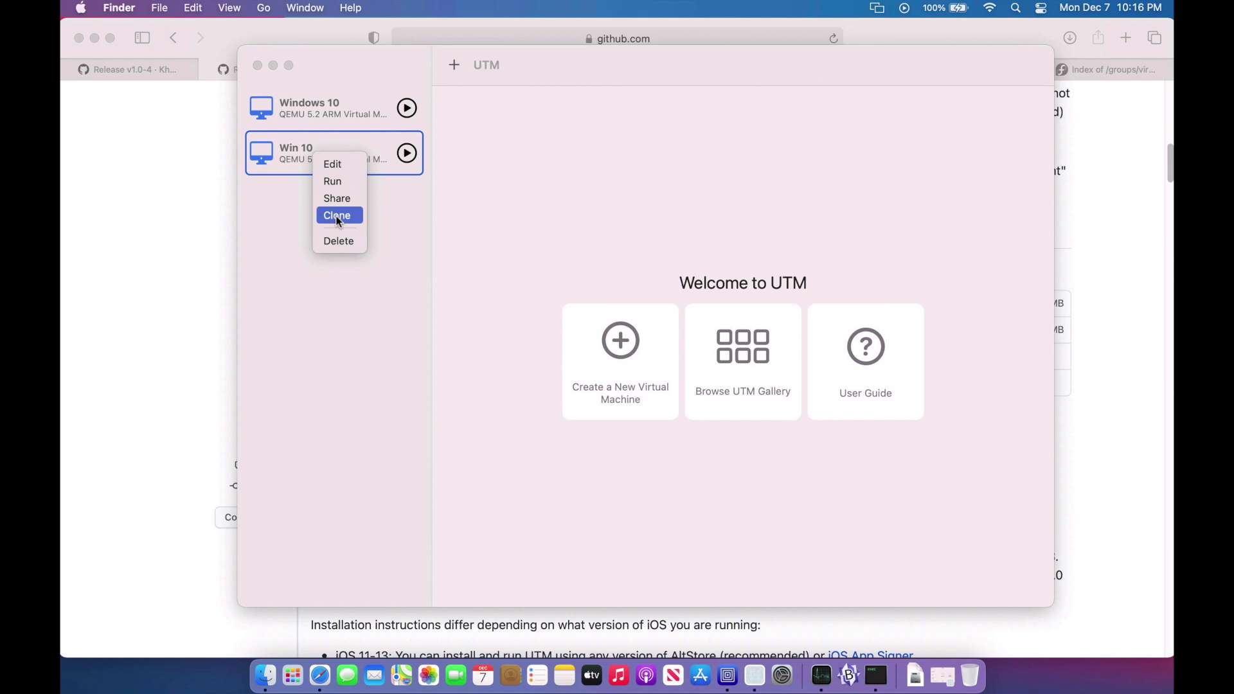
left_click(333, 281)
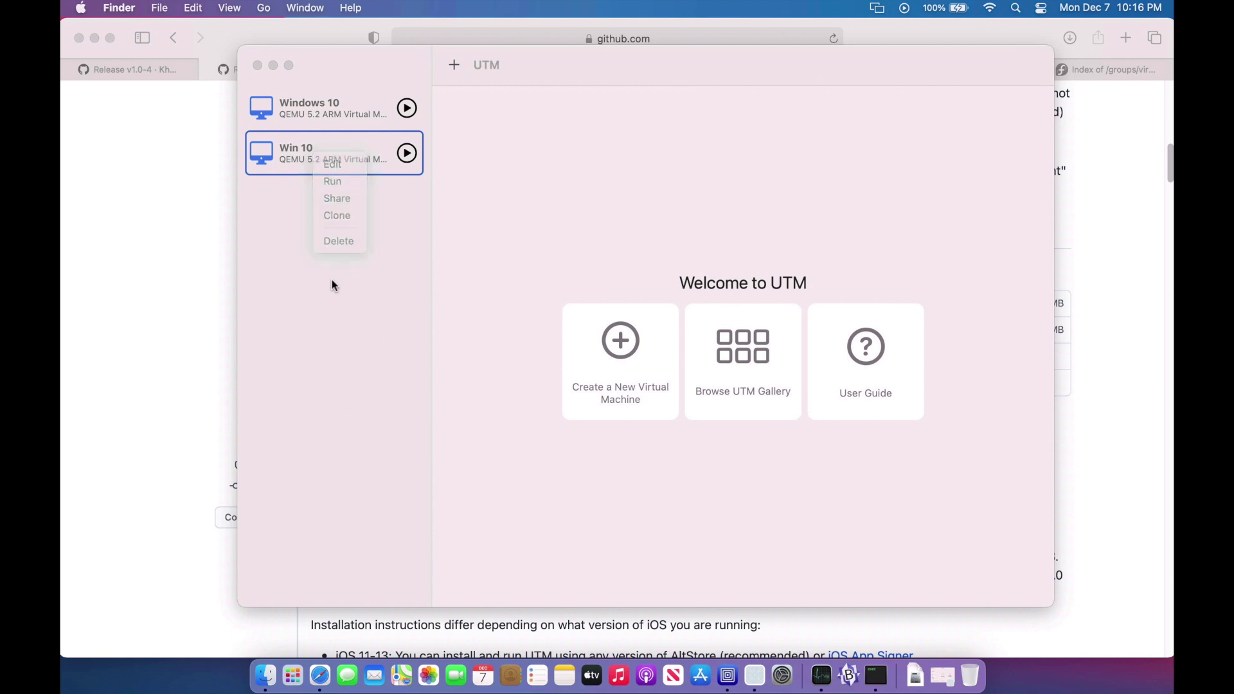
- Boot the Win 10 virtual machine into its firmware setup and choose Standard English as the language
left_click(403, 157)
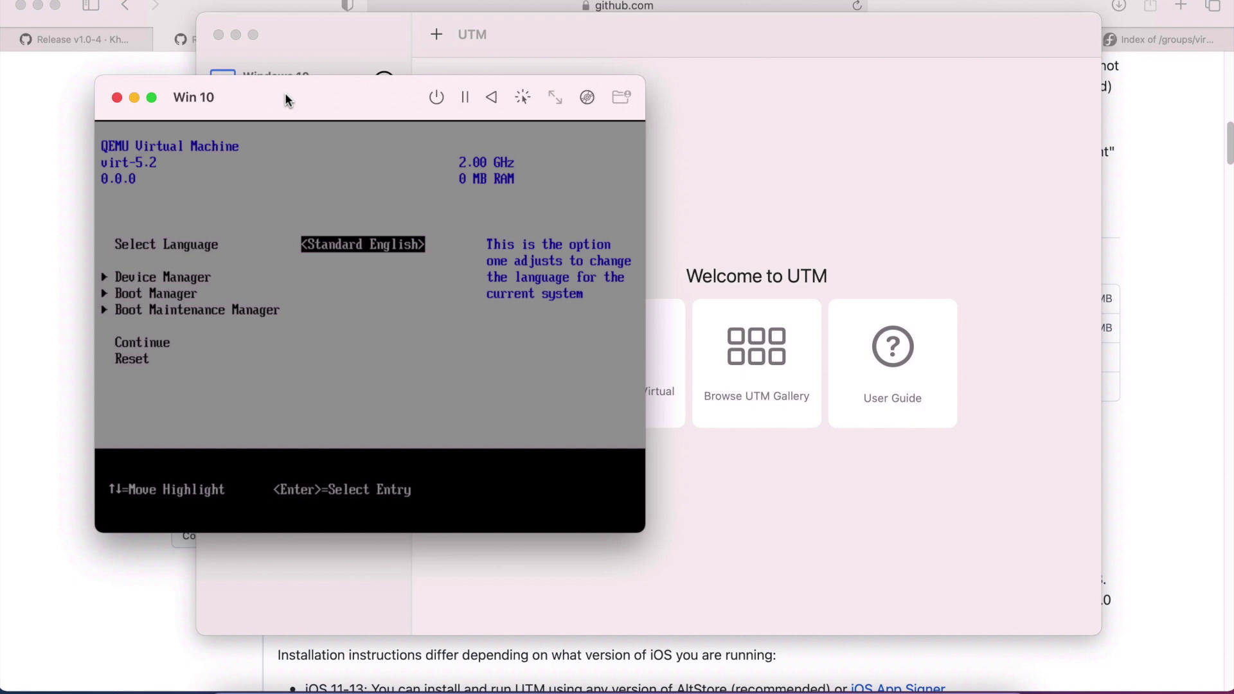
key("Return")
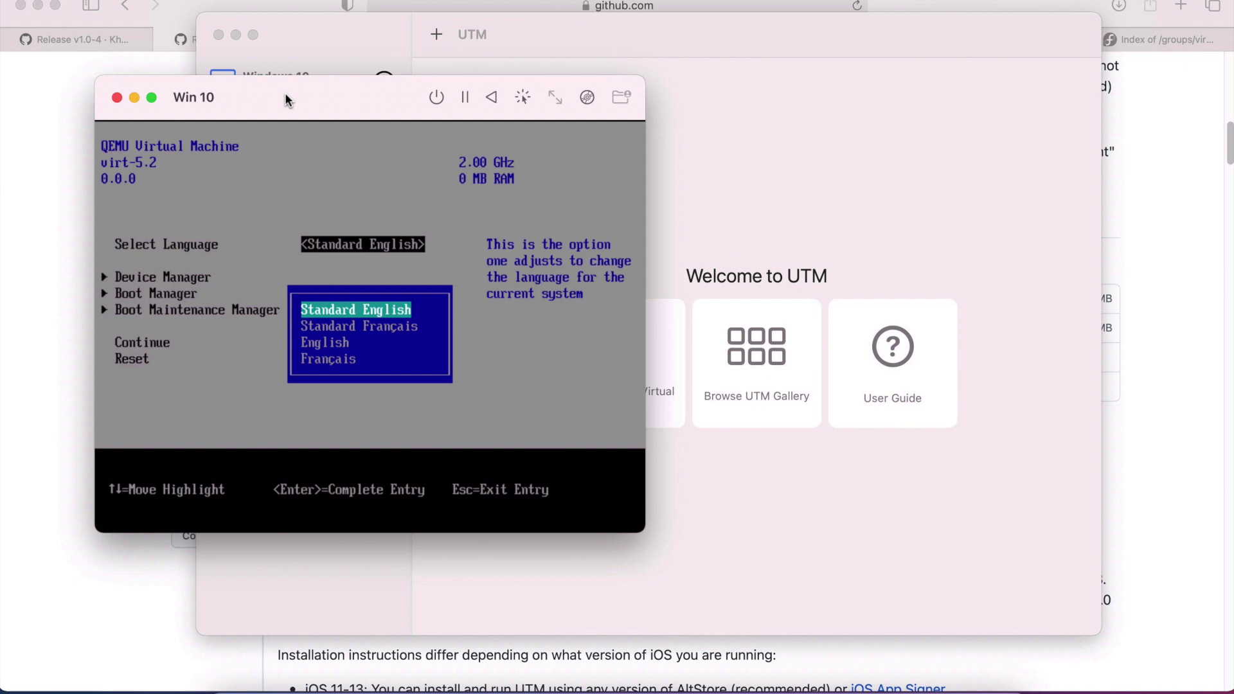
key("Return")
- Set the Win 10 machine's preferred resolution for next boot to 1024x768 in the OVMF settings and save the change
key("Down")
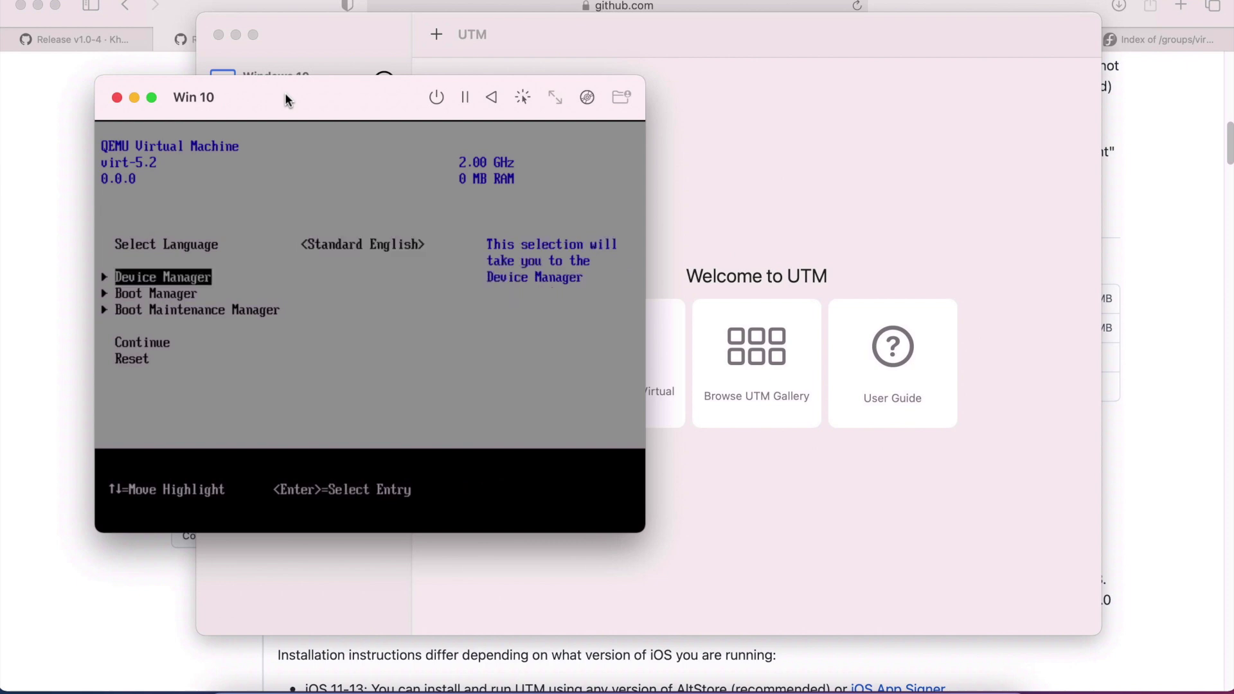
key("Return")
key("Down")
key("Down")
key("Down")
key("Return")
key("Return")
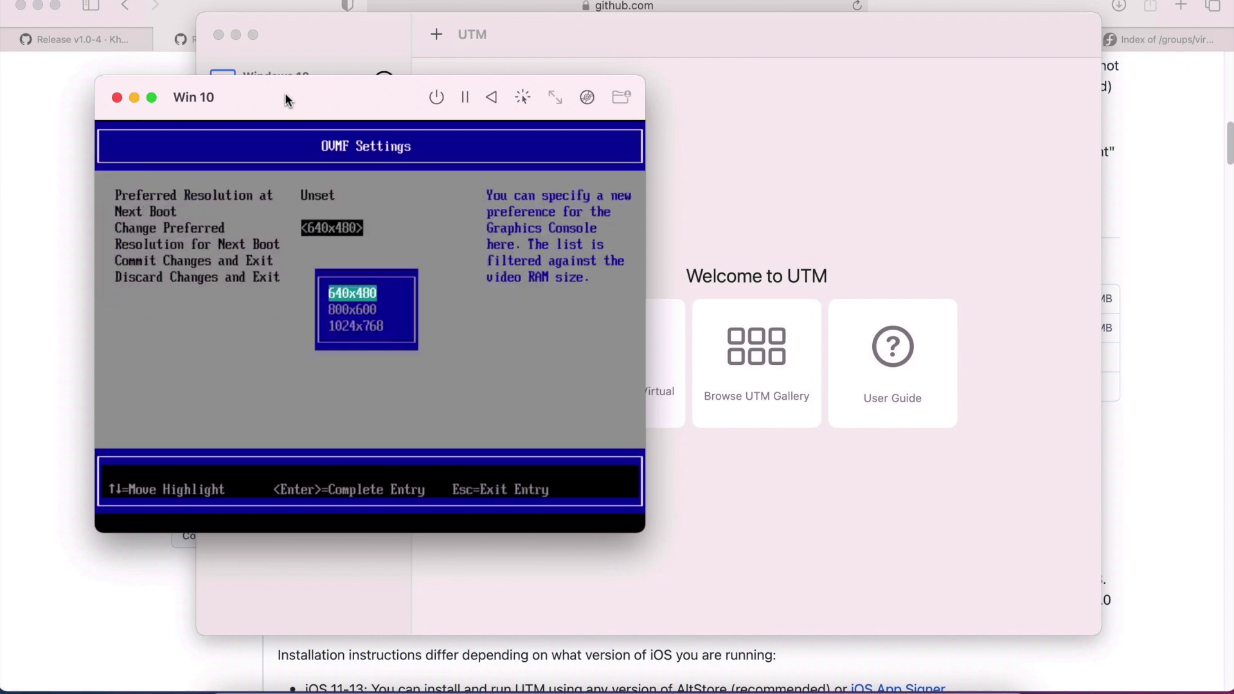
key("Down")
key("Down")
key("Return")
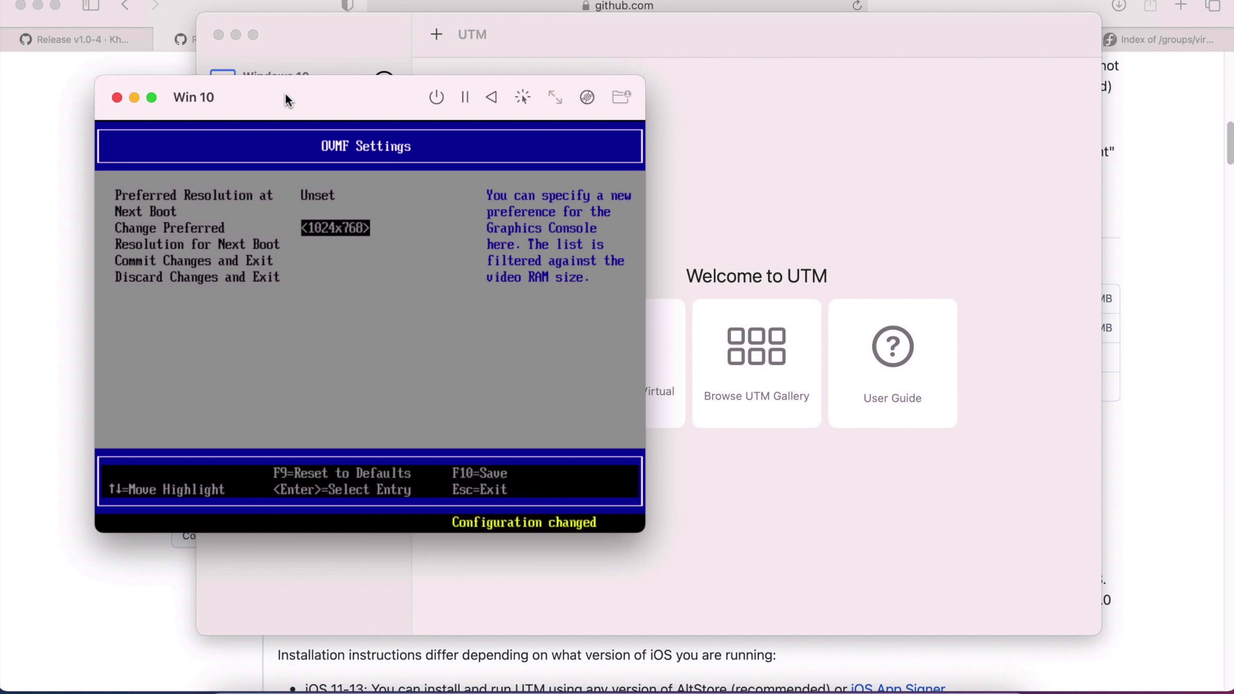
key("Escape")
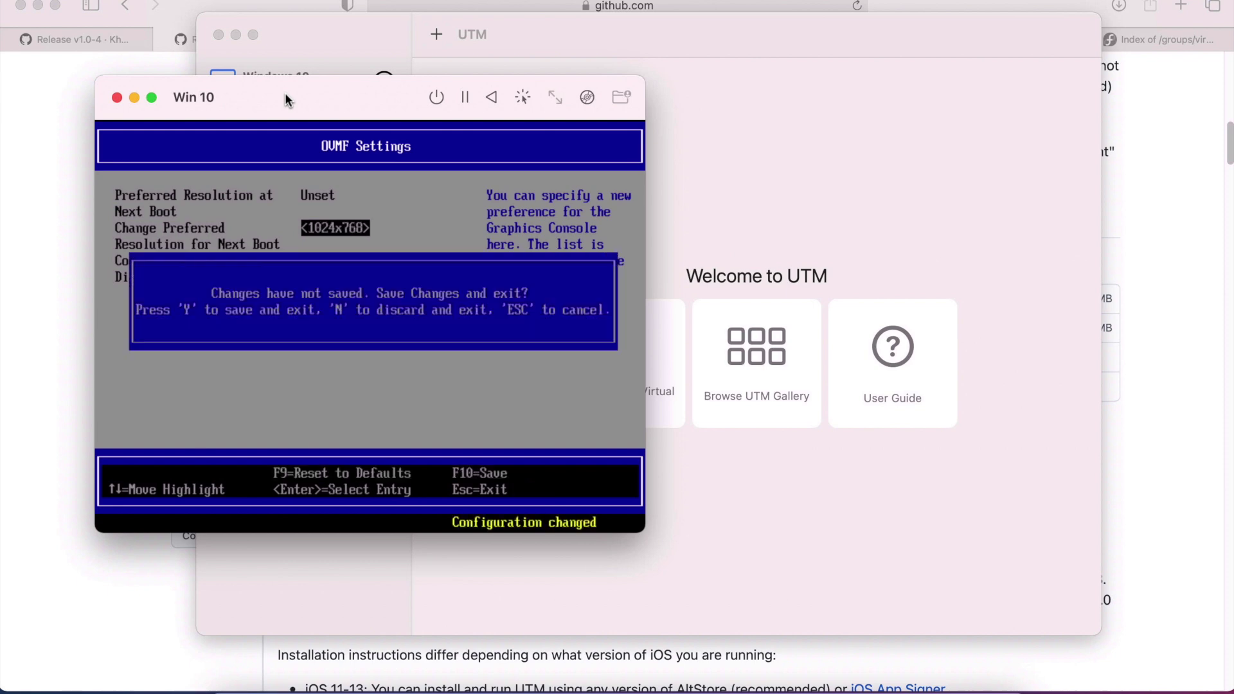
key("y")
key("Escape")
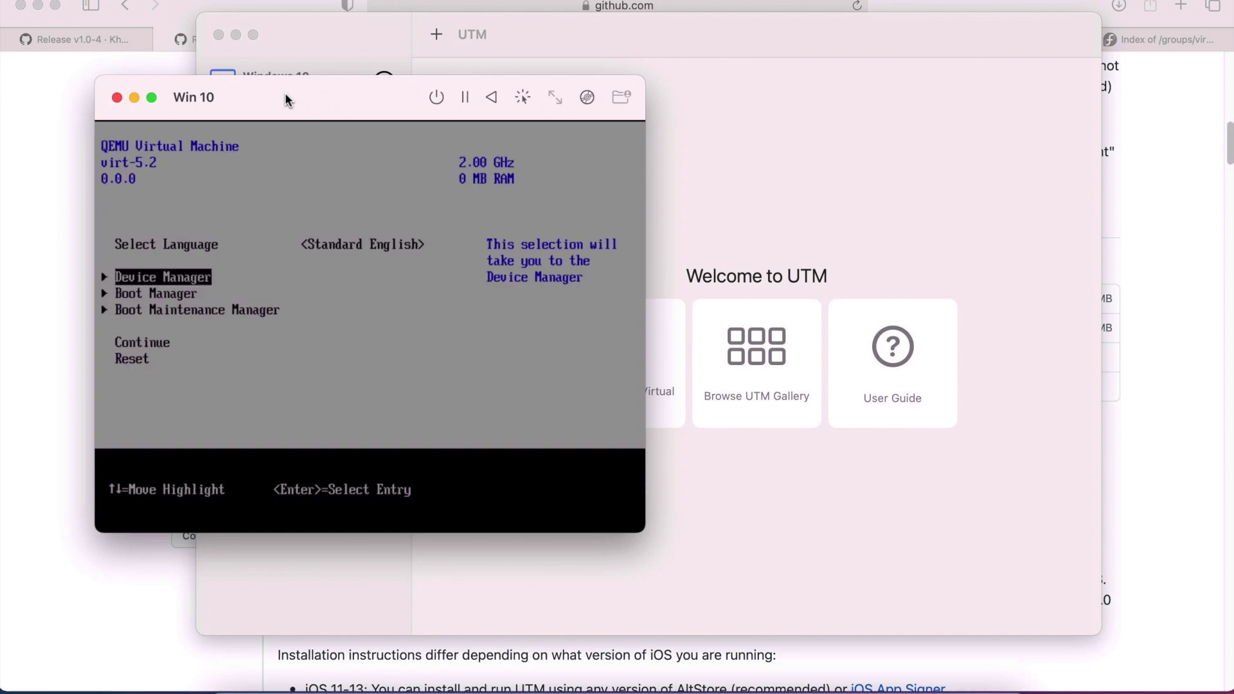
- Reset the Win 10 virtual machine from the firmware's main menu
key("Down")
key("Down")
key("Down")
key("Down")
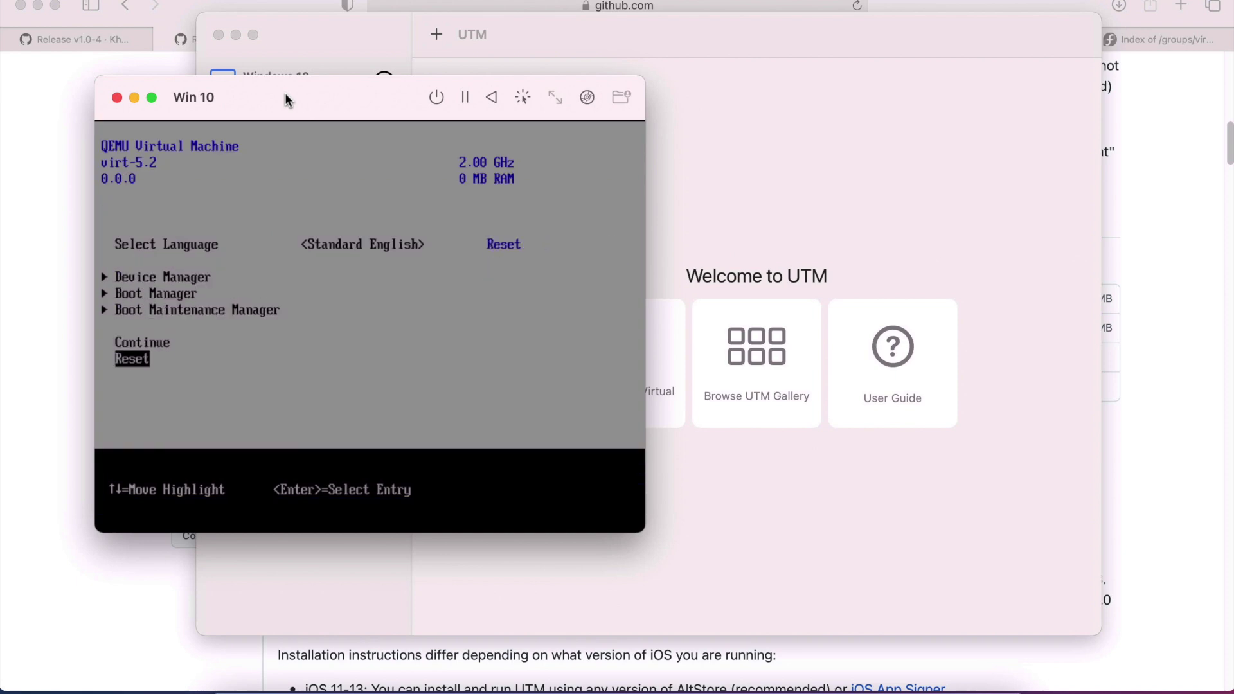
key("Return")
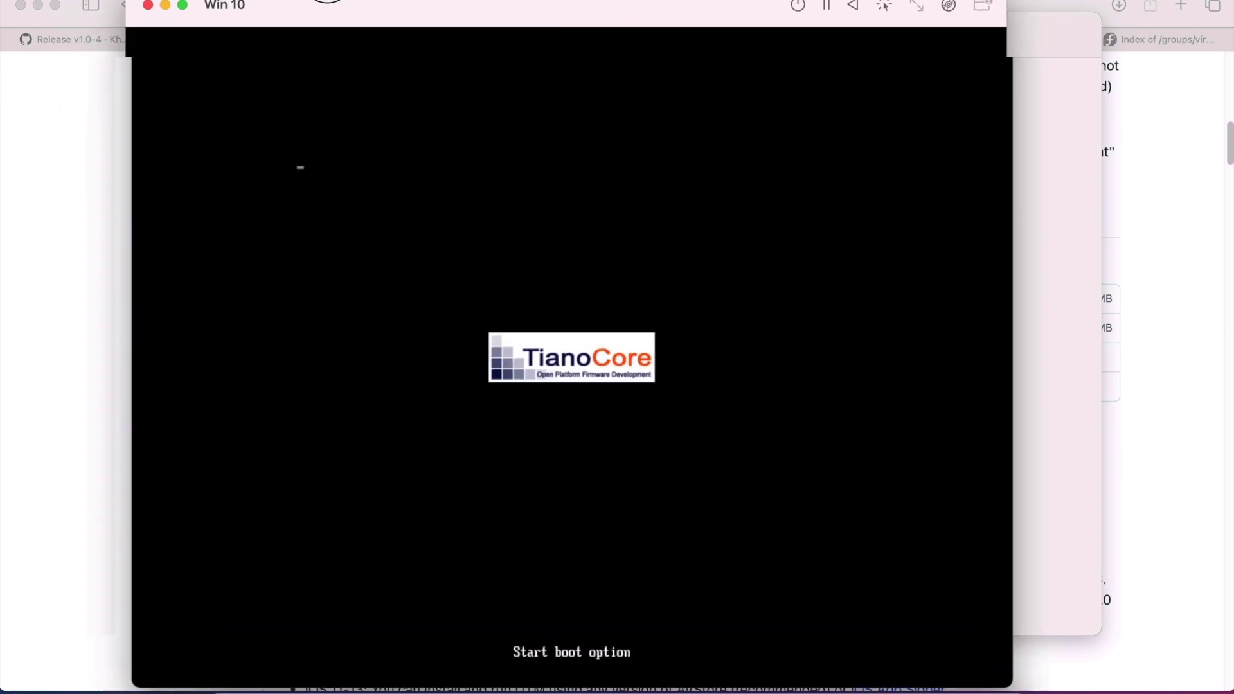